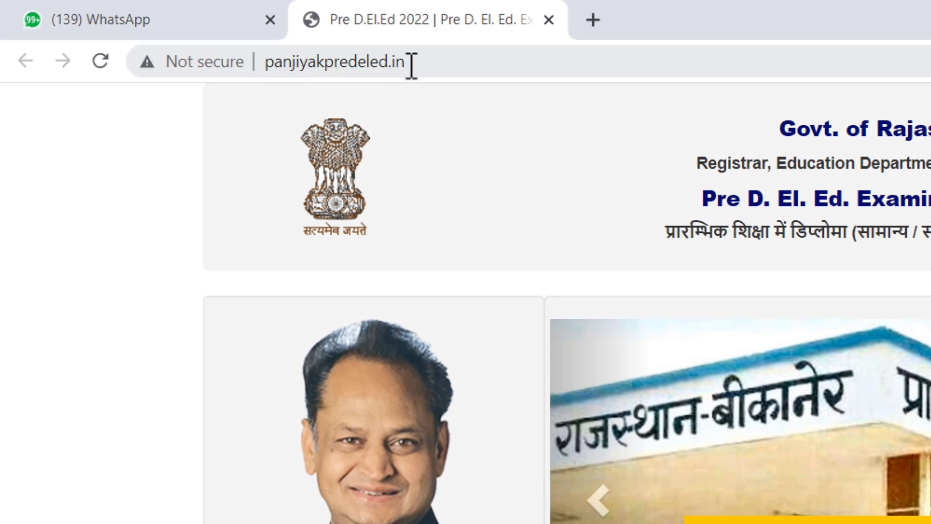
- Open panjiyakpredeled.in in a new browser tab by reusing the current page's address
left_click(387, 67)
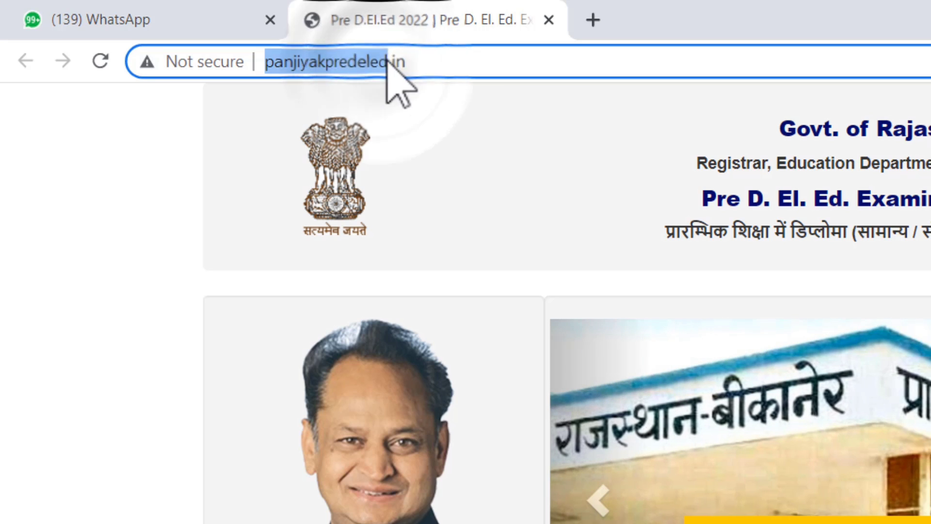
left_click_drag(409, 63, 270, 77)
key("ctrl+c")
right_click(281, 67)
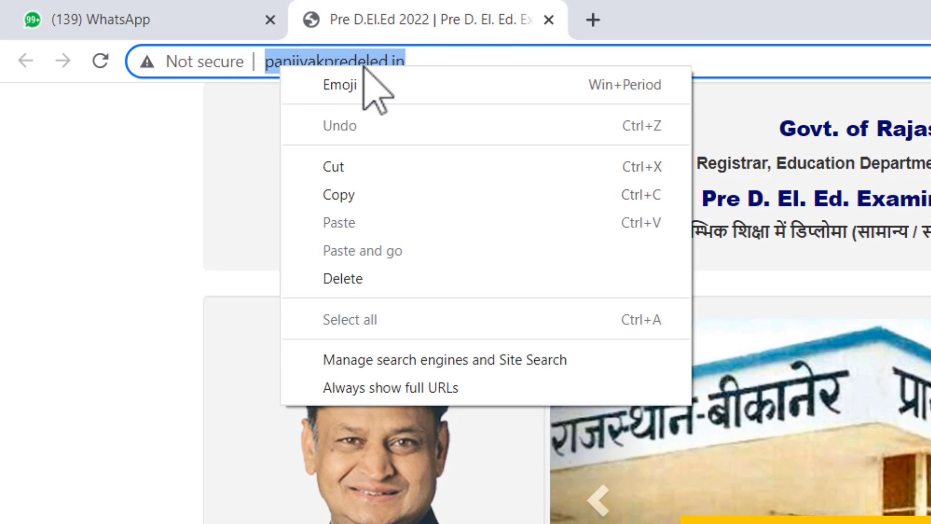
left_click(352, 168)
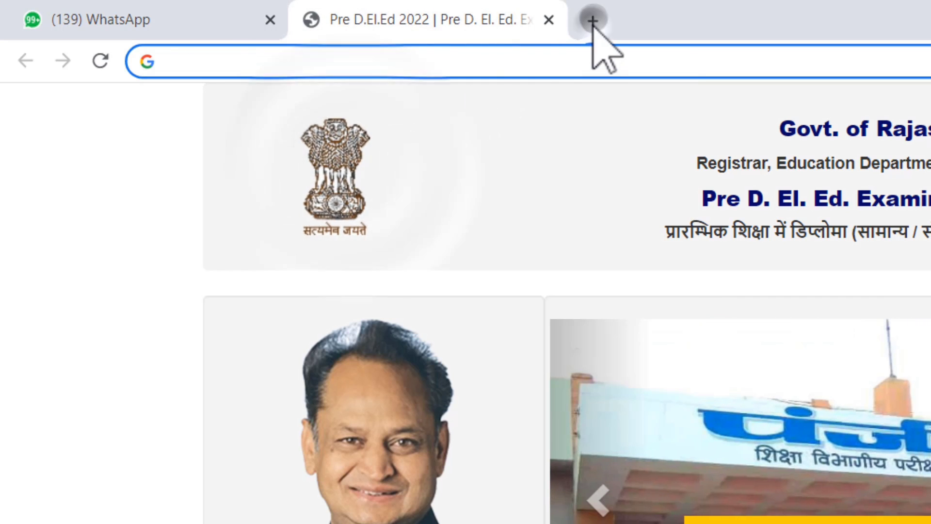
left_click(592, 20)
key("ctrl+v")
key("Return")
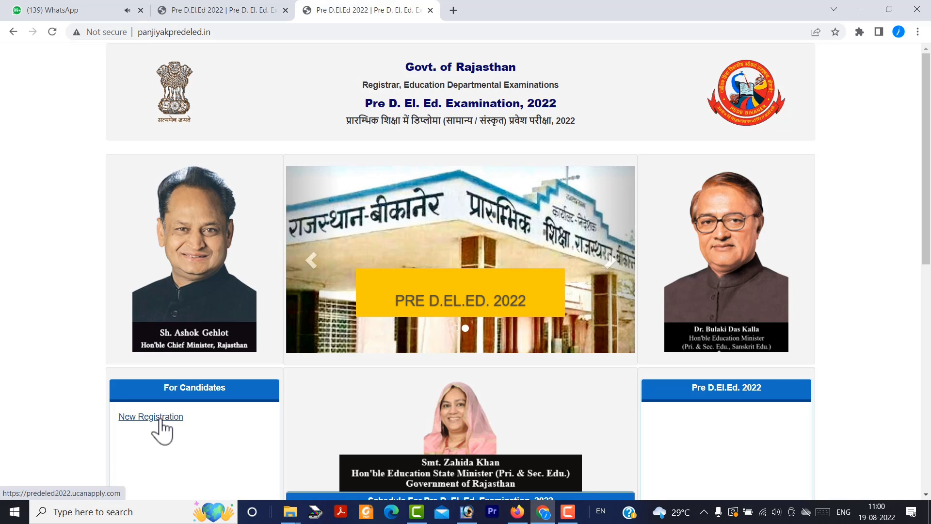
- Open the new candidate registration form for the Pre D. El. Ed. Examination
left_click(160, 419)
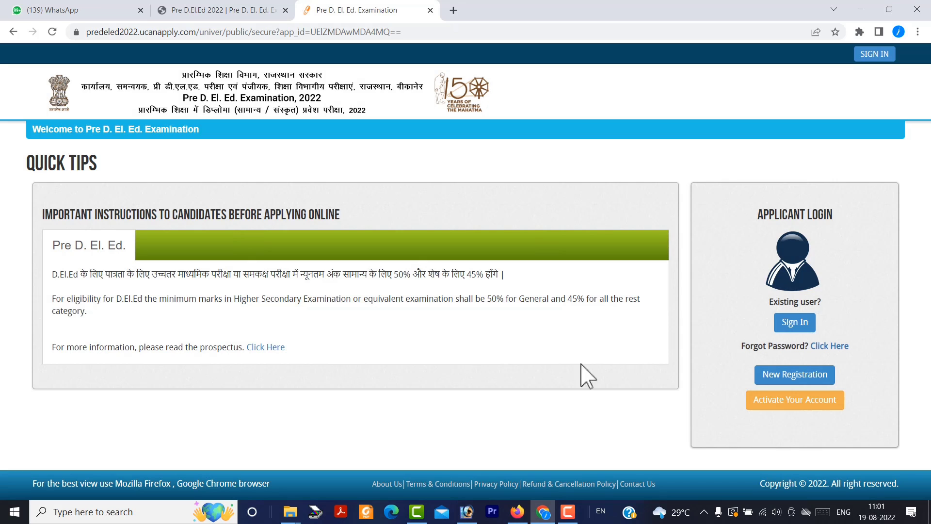
left_click(788, 381)
- Examine the applicant's first, middle and last name fields and the date of birth field
left_click(315, 194)
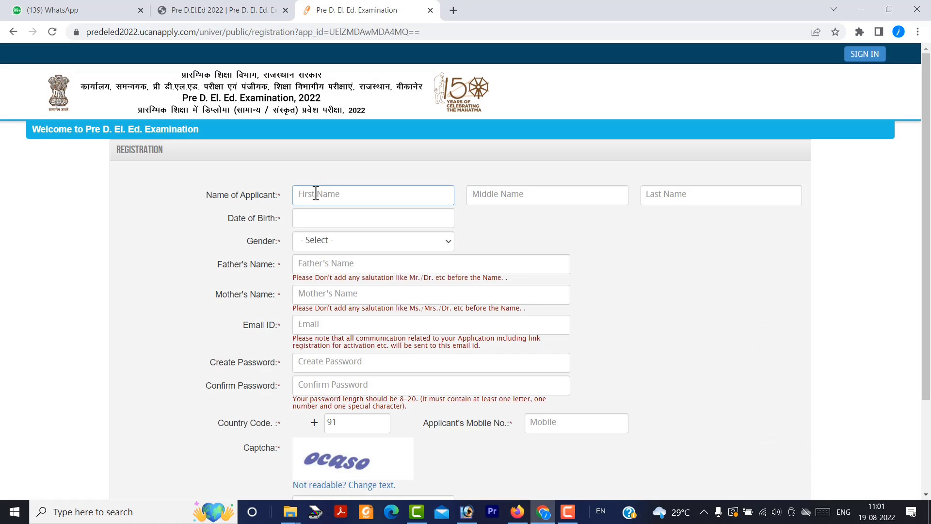
left_click(560, 199)
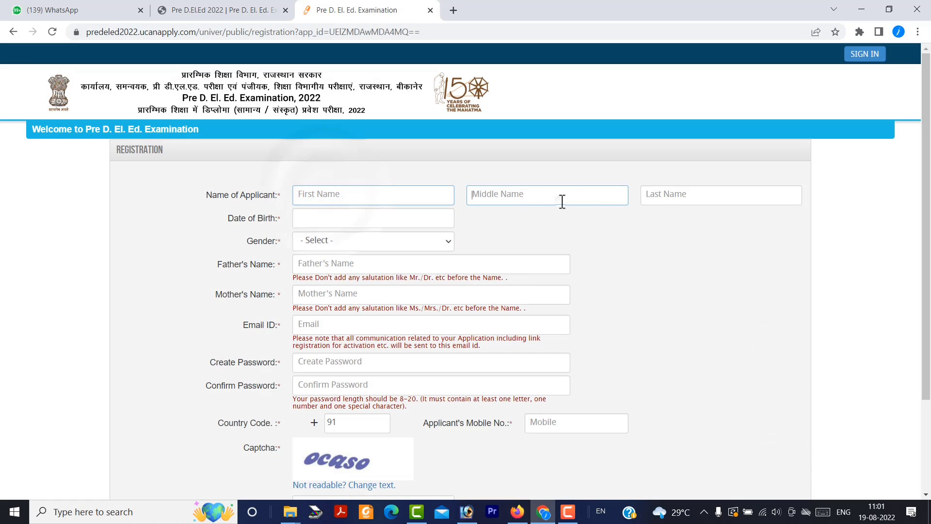
left_click(677, 198)
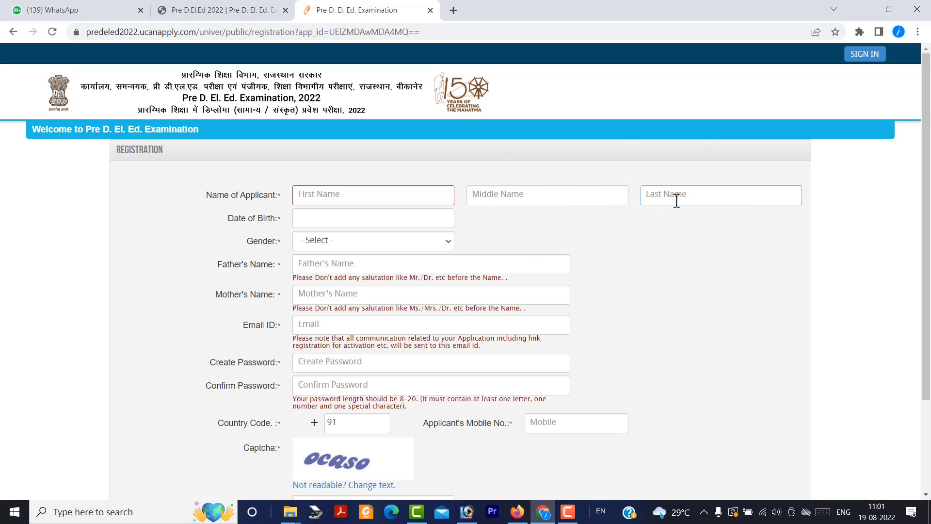
left_click(315, 221)
left_click(706, 192)
left_click(357, 194)
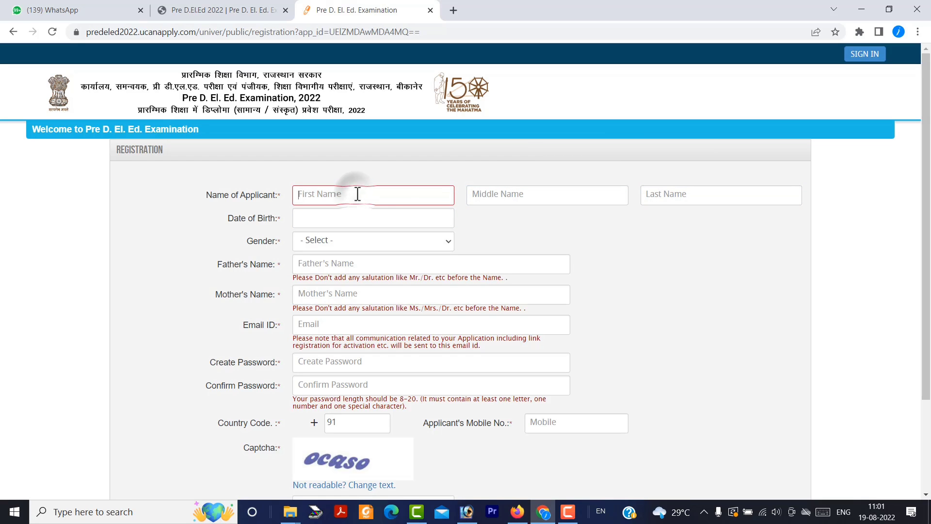
left_click(333, 223)
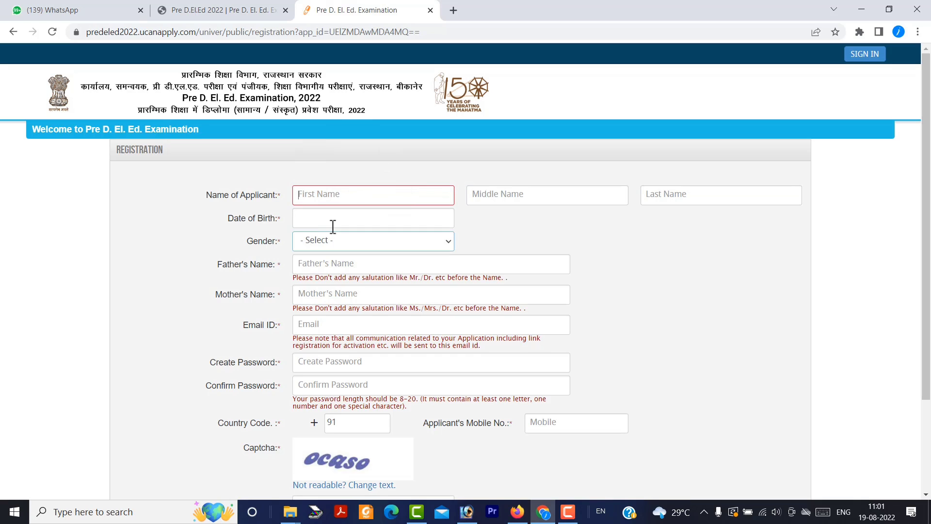
- Set the applicant's gender to MALE in the registration form
left_click(307, 252)
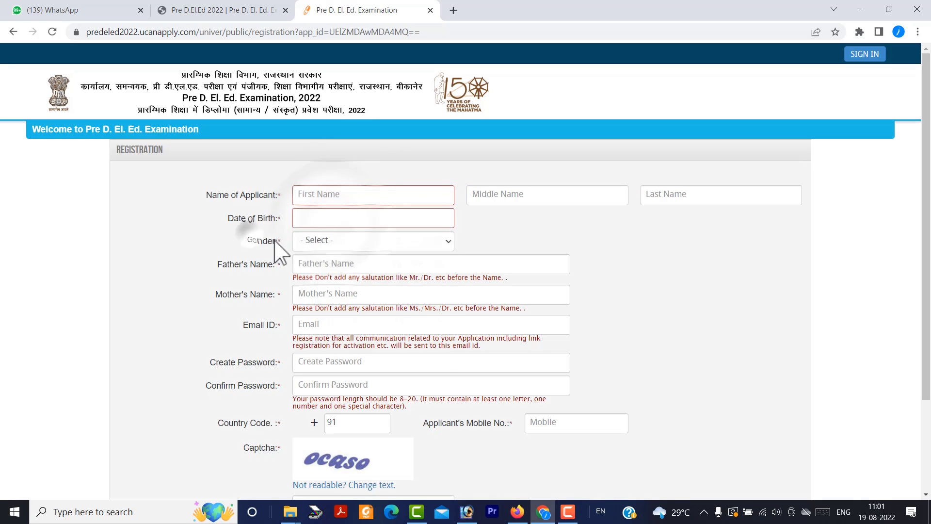
left_click(348, 245)
left_click(327, 267)
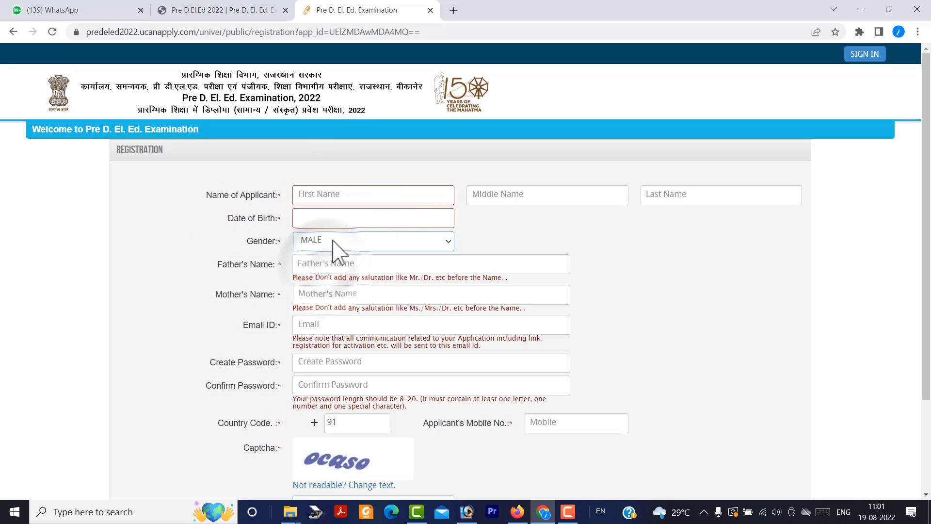
- Review the parents' names, email, password, mobile number and captcha fields, including their entry notes on salutations, activation email and password rules
left_click(327, 265)
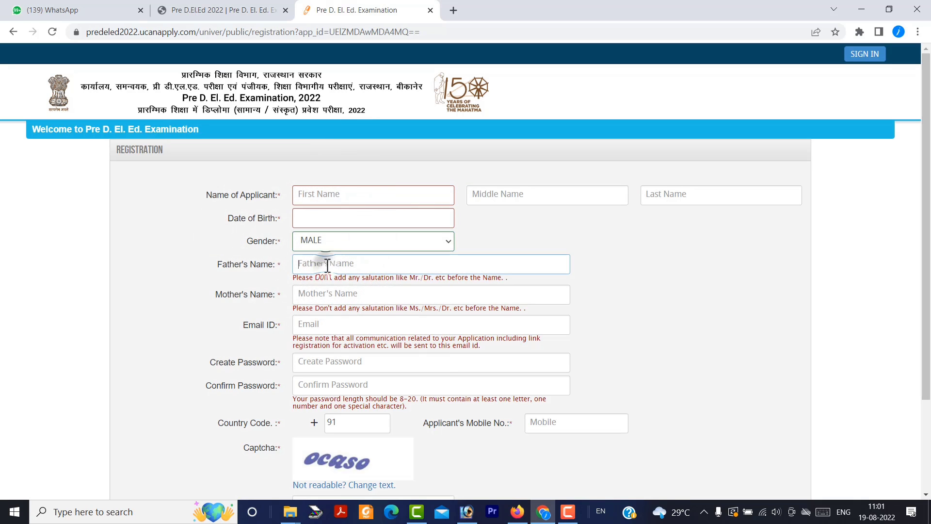
left_click(336, 296)
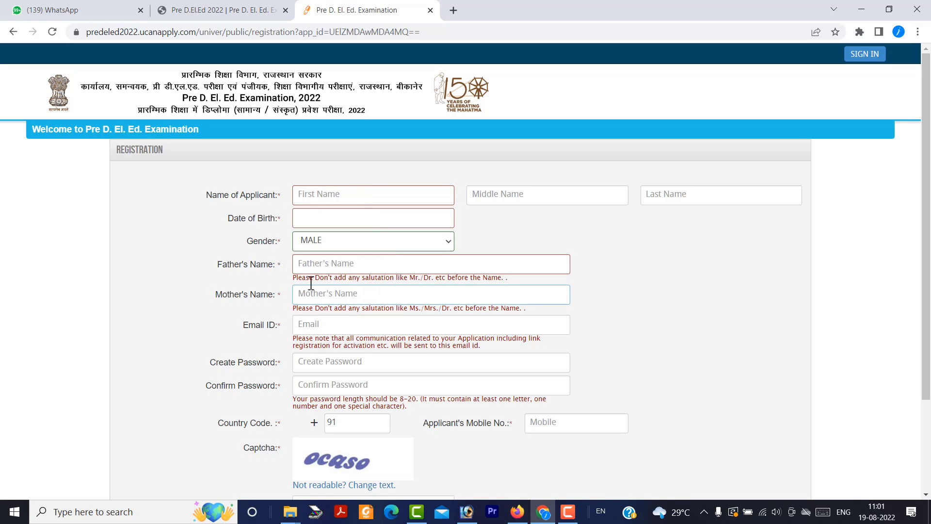
left_click_drag(295, 277, 470, 280)
left_click_drag(375, 308, 429, 310)
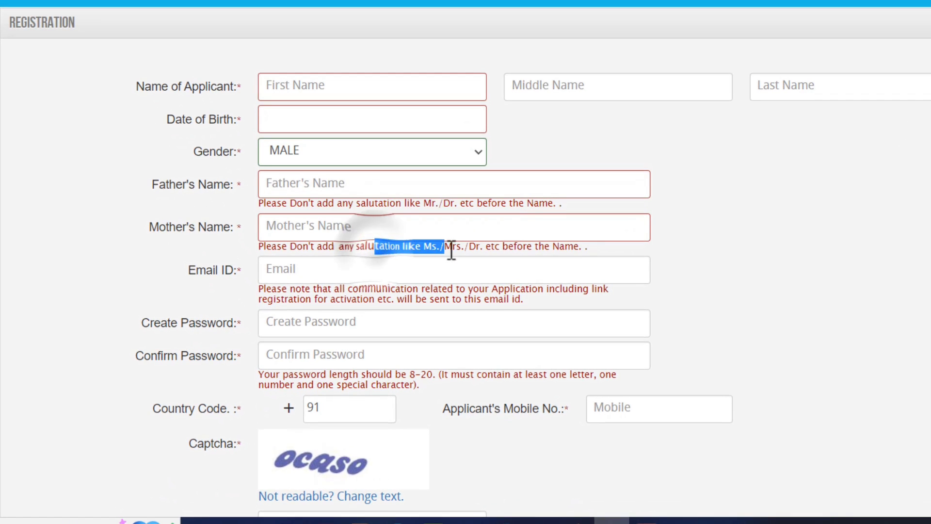
left_click_drag(451, 250, 473, 247)
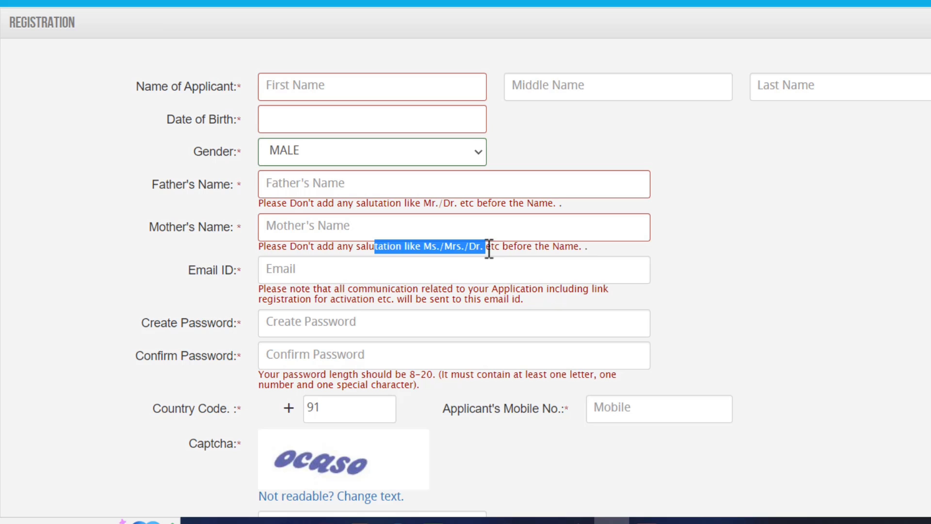
left_click(408, 277)
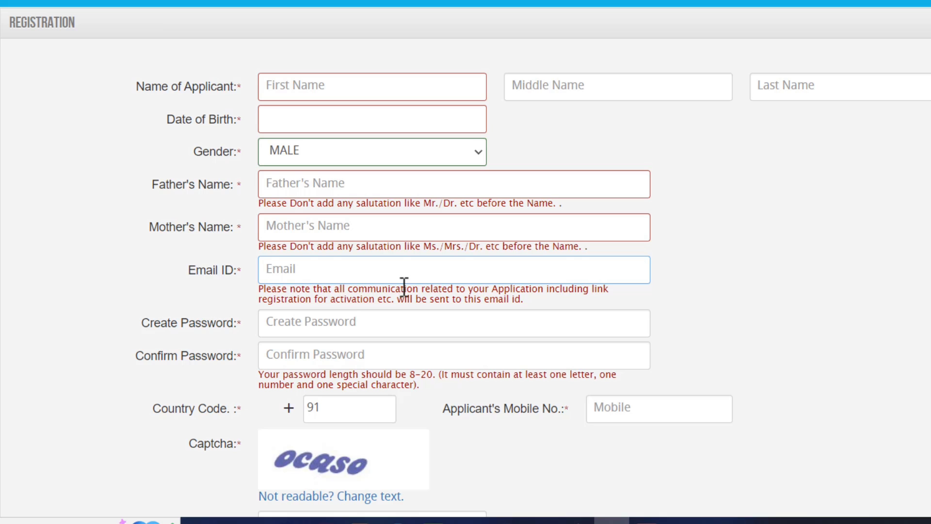
left_click_drag(289, 294, 530, 301)
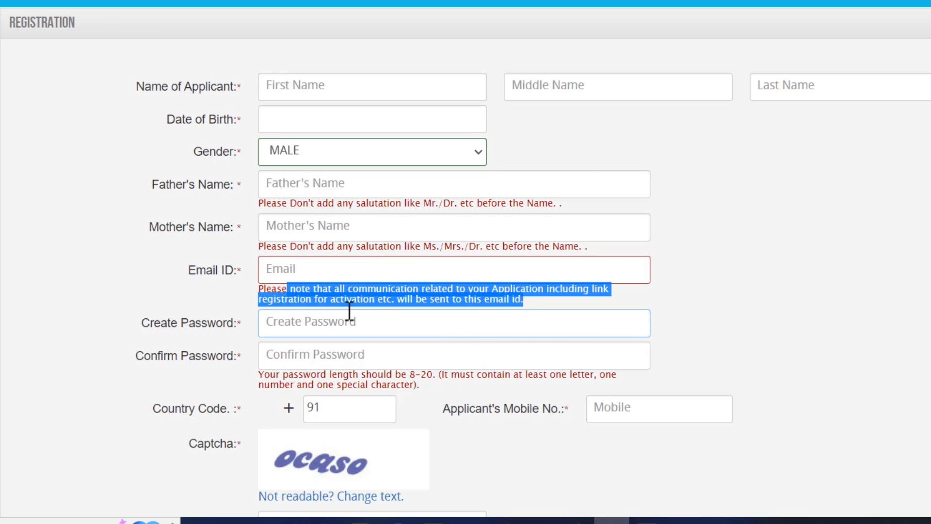
left_click(206, 323)
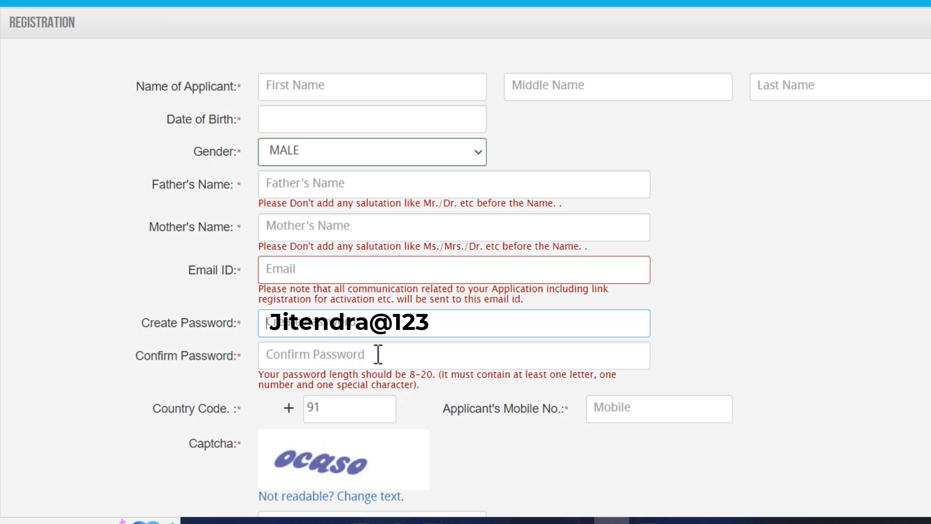
left_click(401, 354)
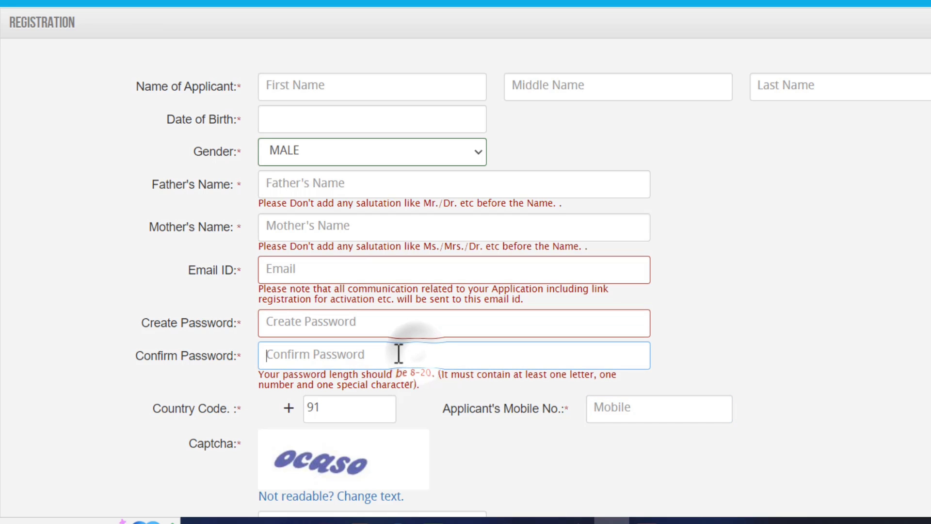
left_click_drag(401, 374, 442, 393)
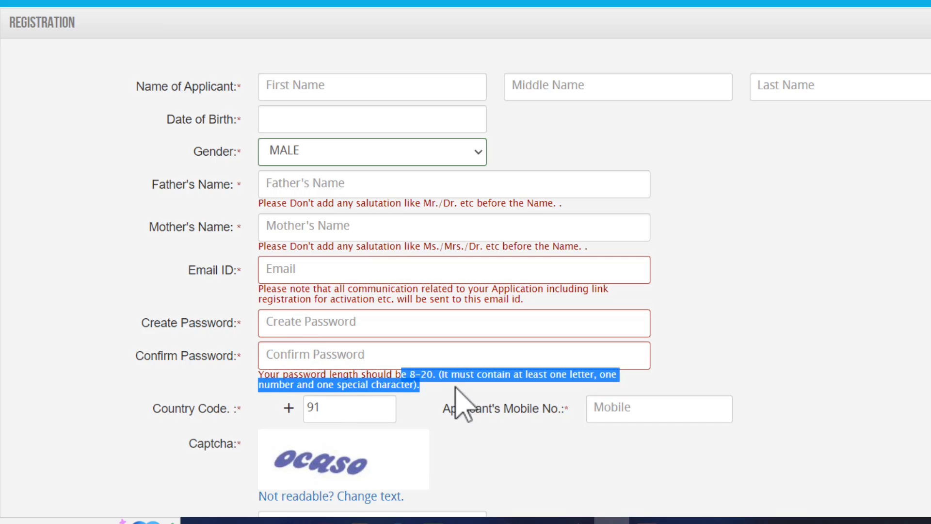
left_click(632, 413)
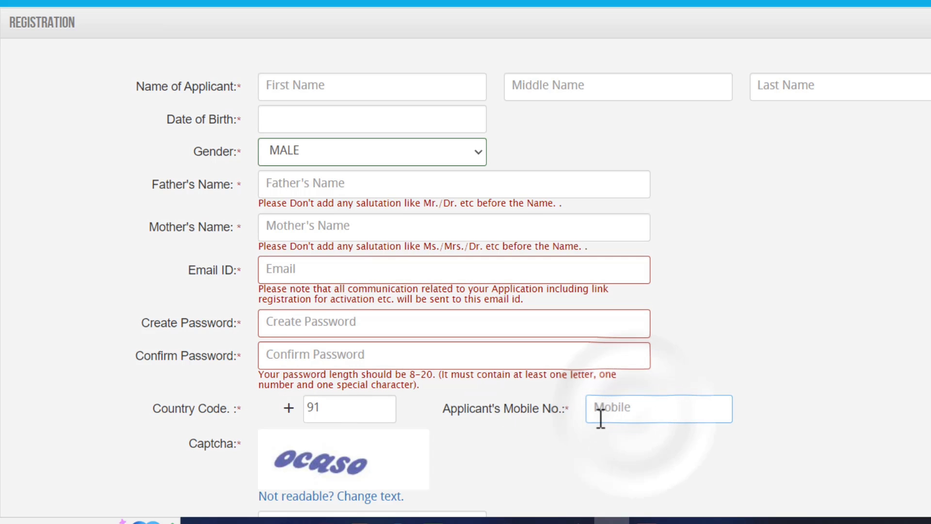
scroll(301, 346, "down", 3)
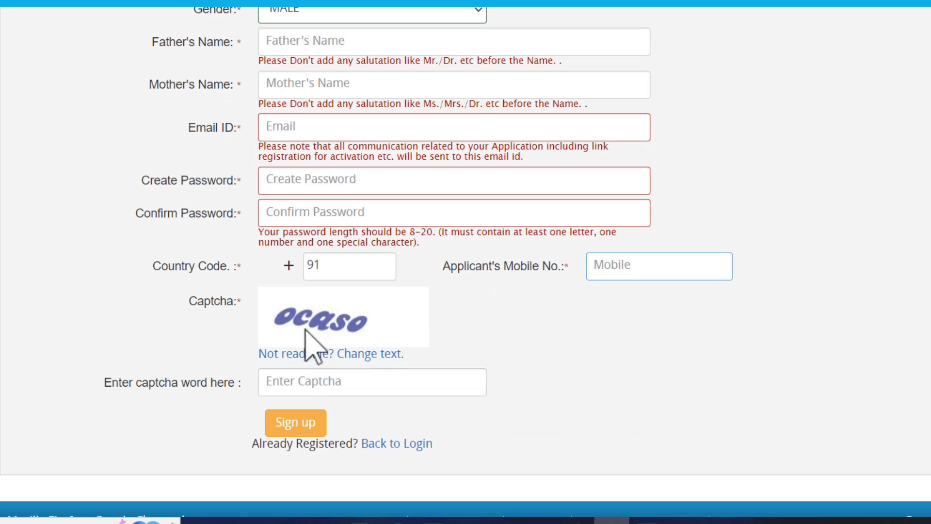
- Submit the registration with the applicant's details, password and captcha, confirm the details, and save the login in the browser
left_click(296, 423)
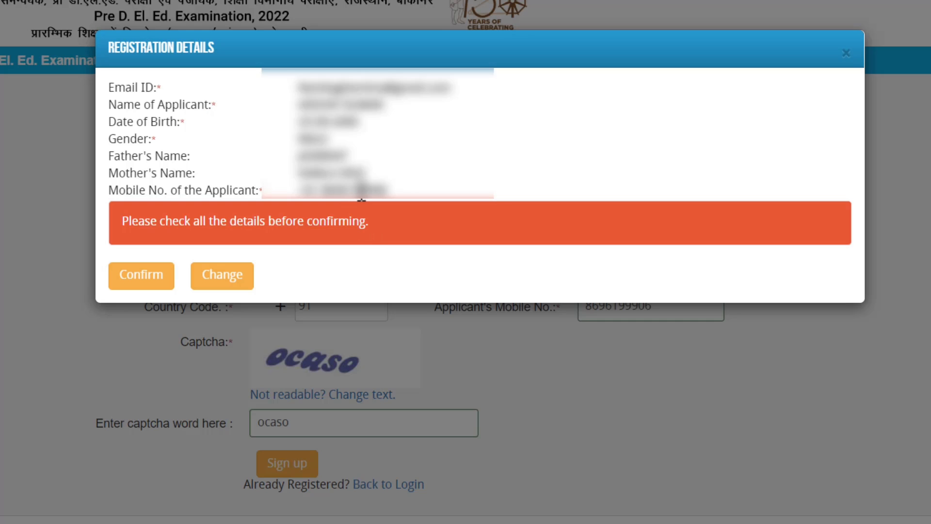
left_click(132, 275)
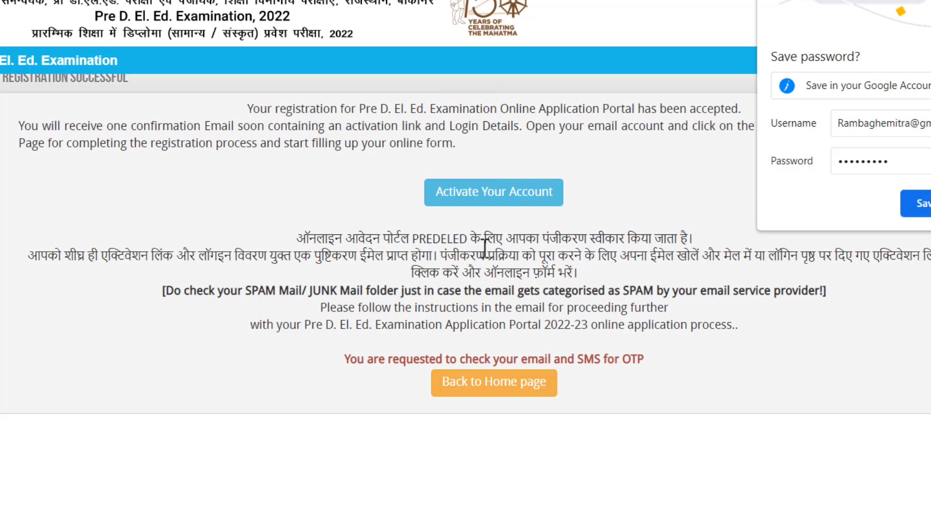
left_click(918, 206)
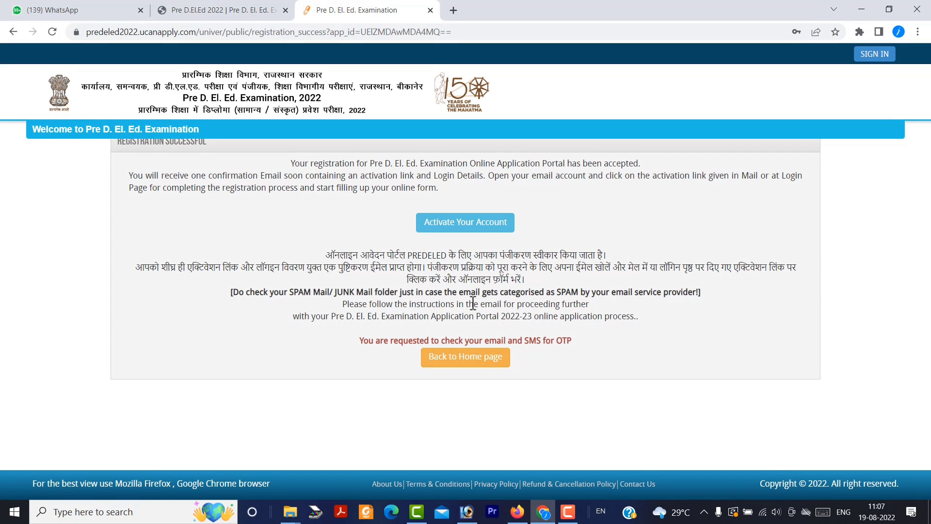
- Activate the new account with the registered mobile number and the activation code (OTP) sent by email or SMS
left_click_drag(453, 338, 574, 344)
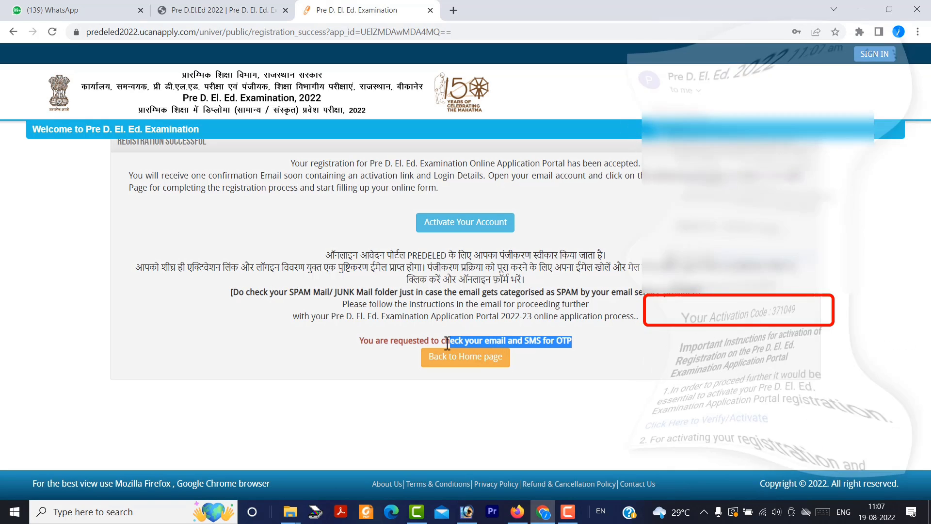
left_click(442, 226)
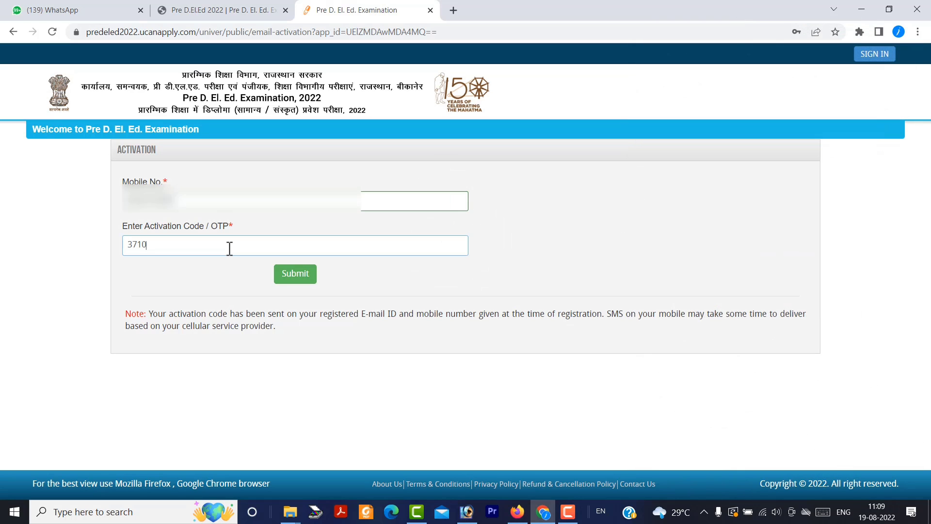
left_click(300, 279)
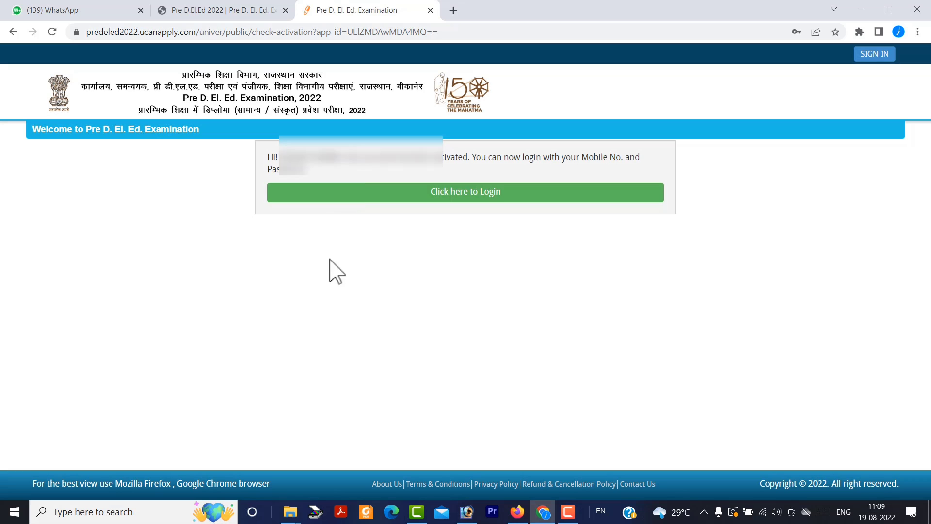
- Sign in to the applicant portal with the registered mobile number and account password, and open My Application from the dashboard
left_click_drag(269, 157, 628, 163)
left_click(640, 162)
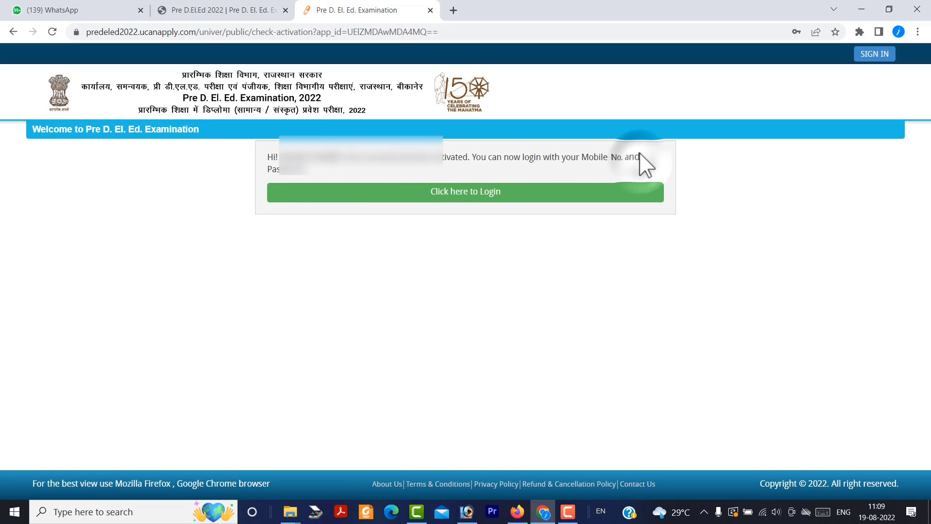
left_click(464, 196)
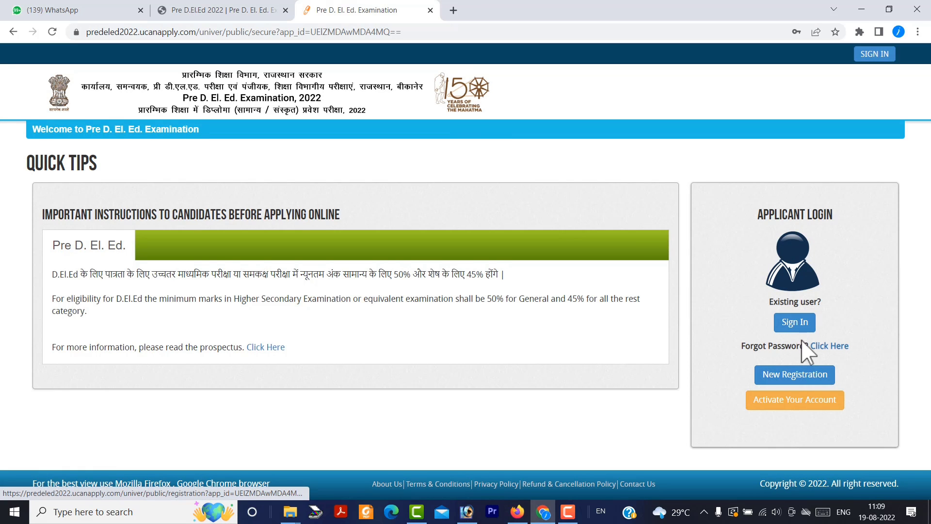
left_click(798, 326)
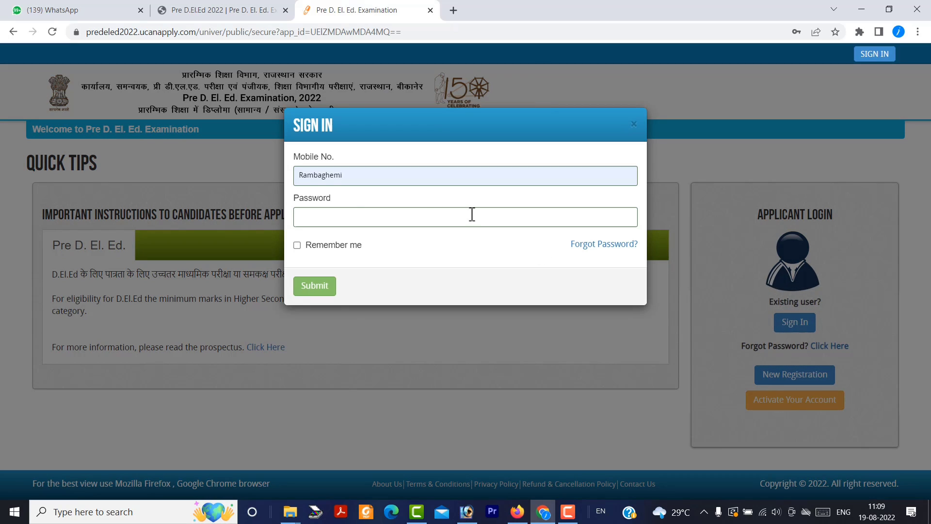
left_click(352, 213)
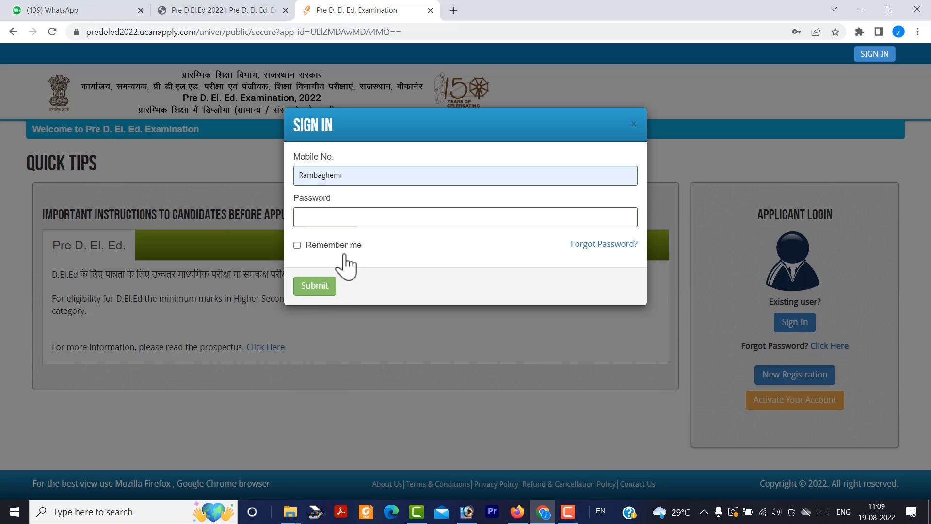
left_click(318, 292)
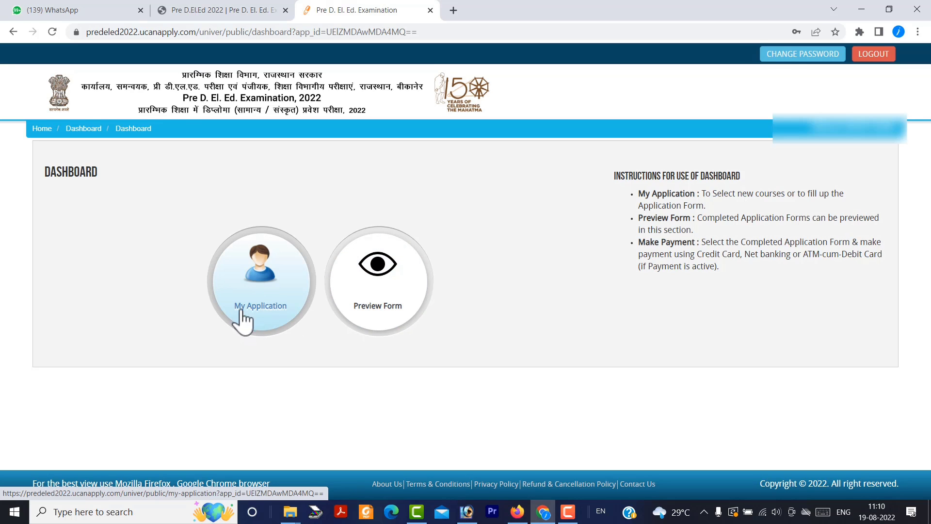
left_click(267, 312)
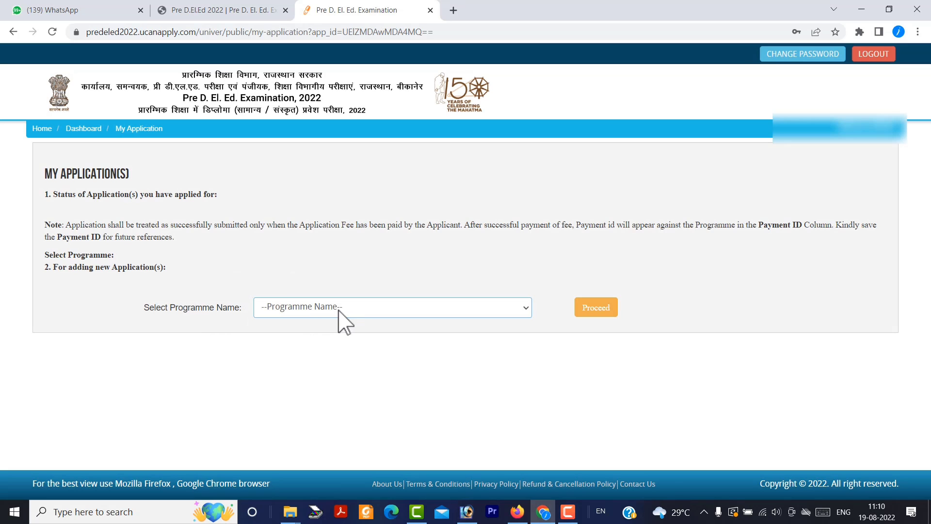
- Check the Preview Form section for completed applications, and return through the dashboard to My Application
left_click(83, 129)
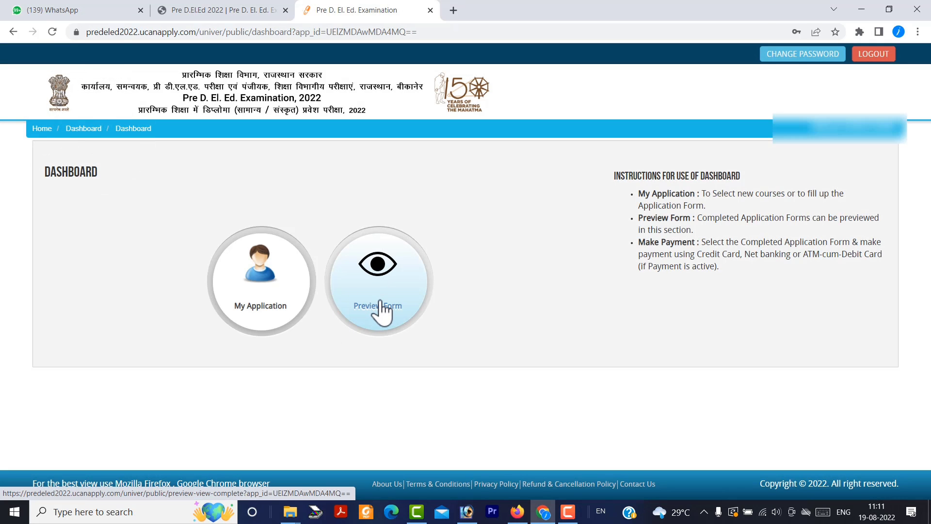
left_click(381, 311)
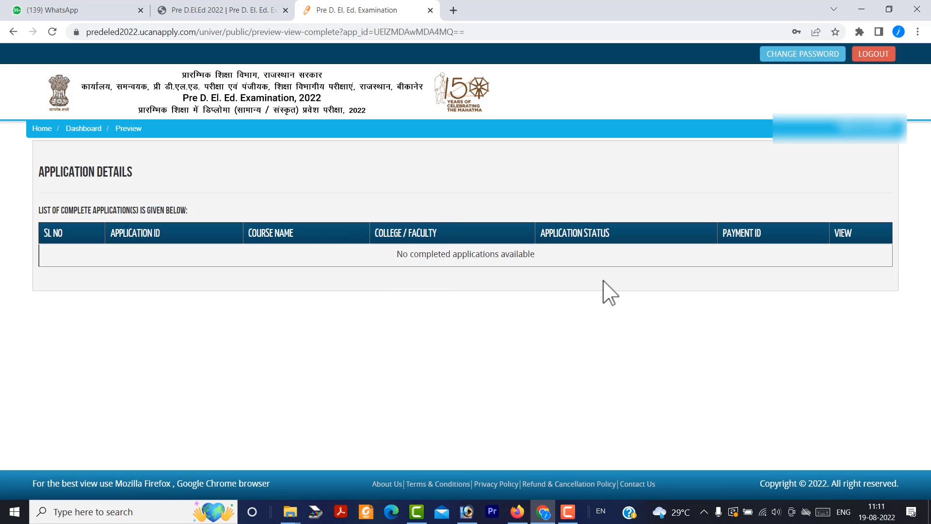
left_click(72, 128)
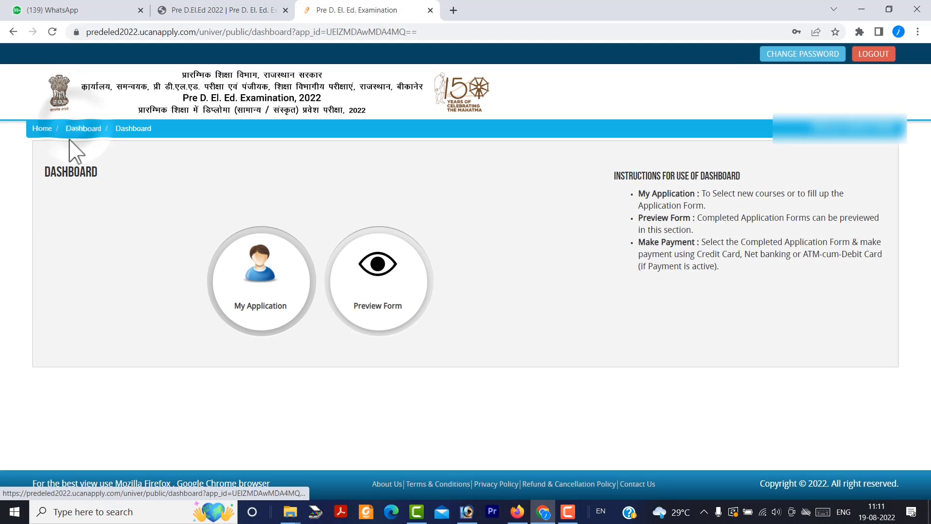
left_click(262, 313)
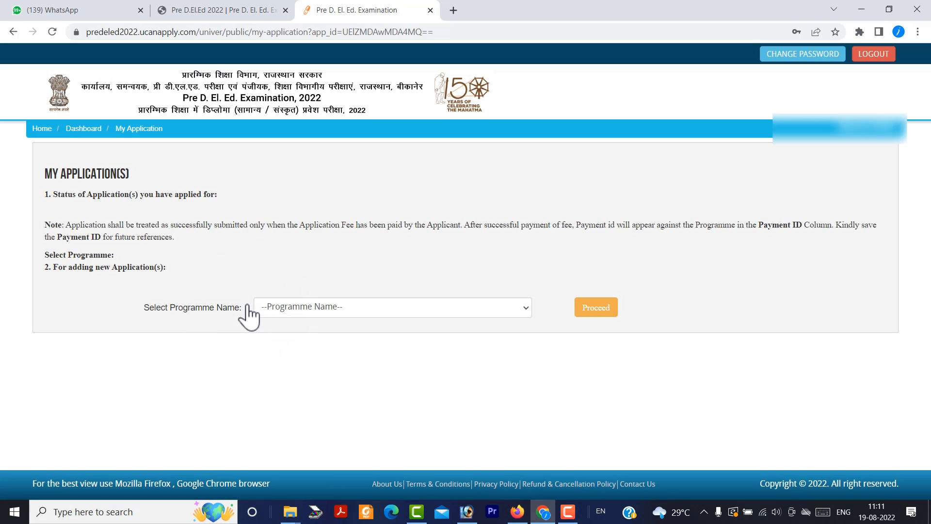
- Add the Pre D. El. Ed. programme as a new application, confirming that the prospectus and eligibility conditions have been read
left_click(300, 310)
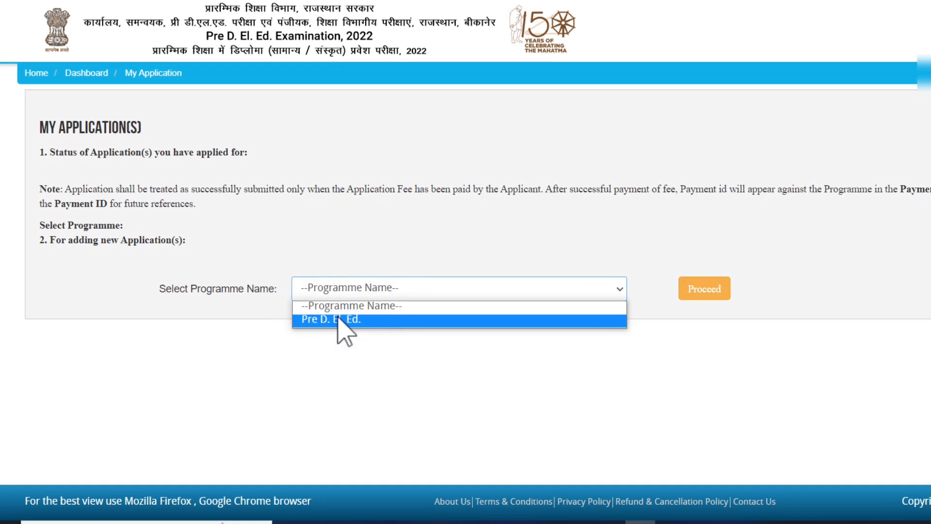
left_click(297, 325)
left_click(710, 294)
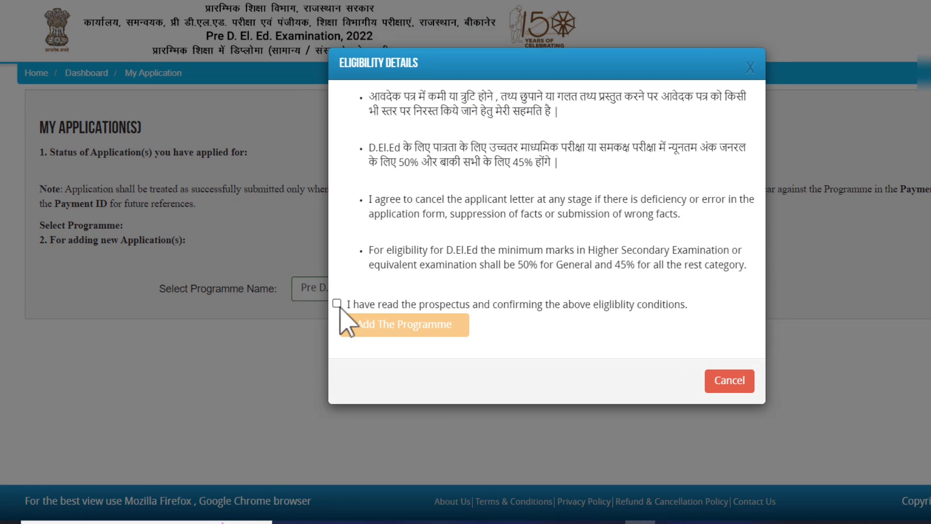
left_click(338, 304)
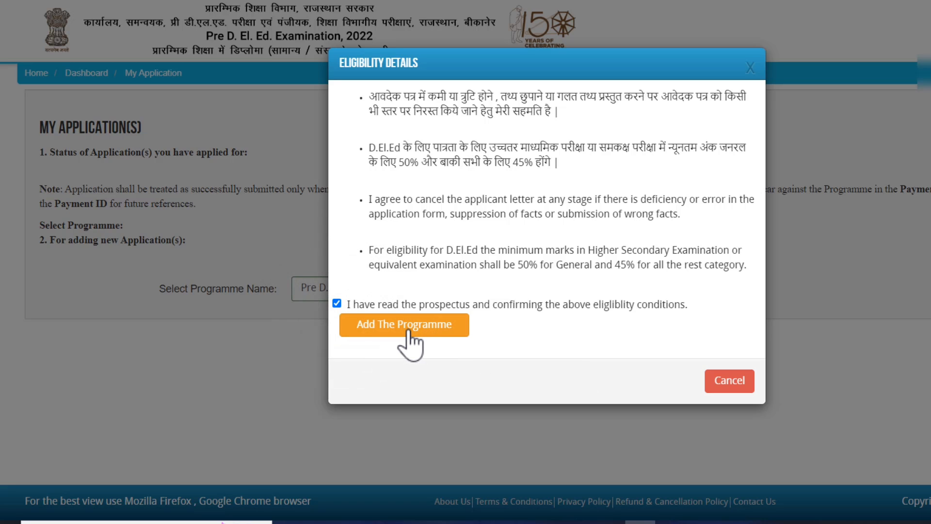
left_click(406, 325)
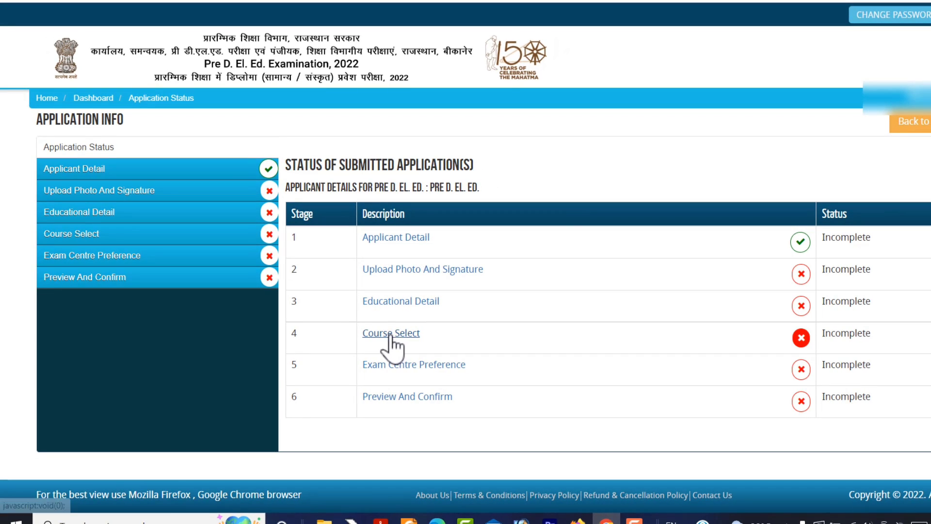
- Open the Applicant Detail stage and set Category to OBC-Non Creamy Layer and Physically Disabled to No
left_click(401, 238)
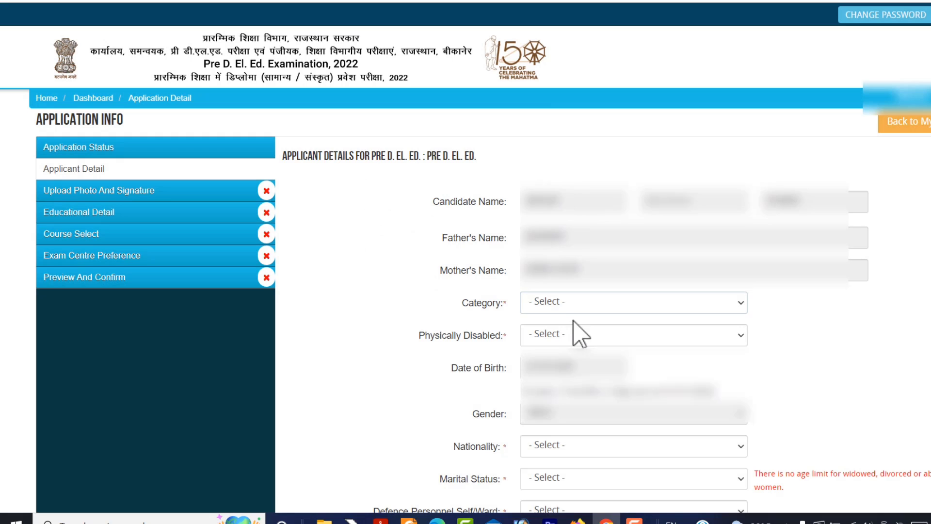
left_click(557, 301)
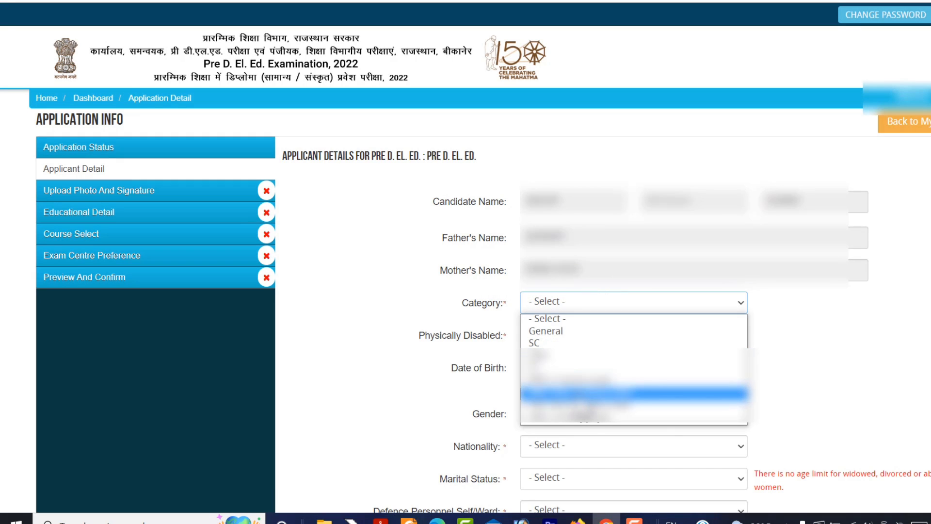
left_click(577, 408)
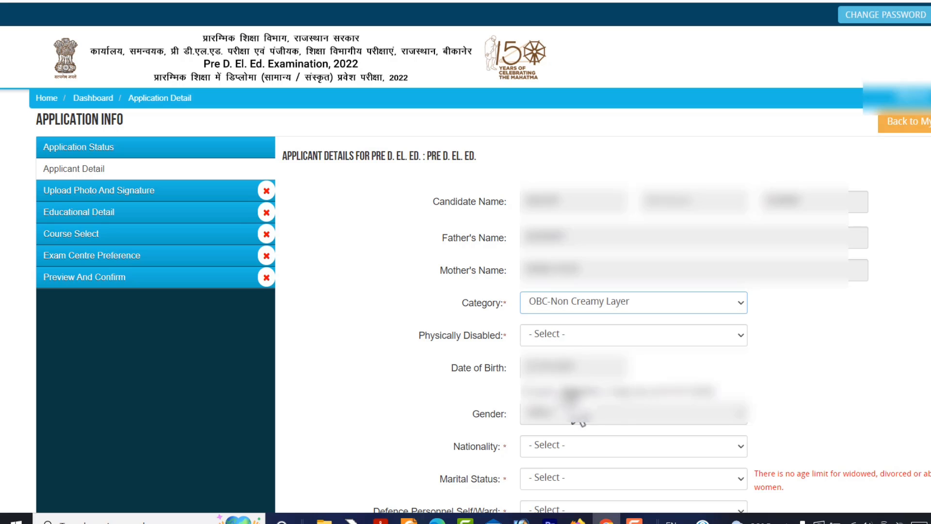
left_click(551, 339)
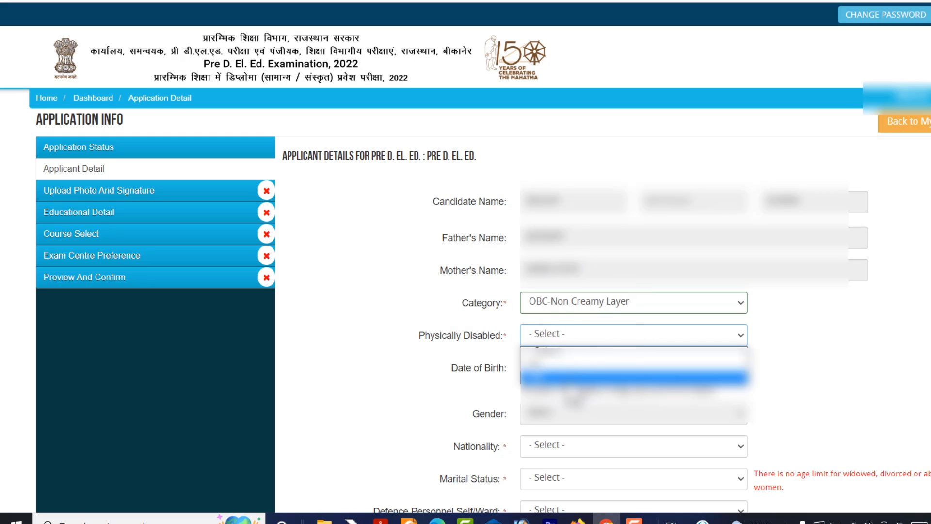
left_click(572, 379)
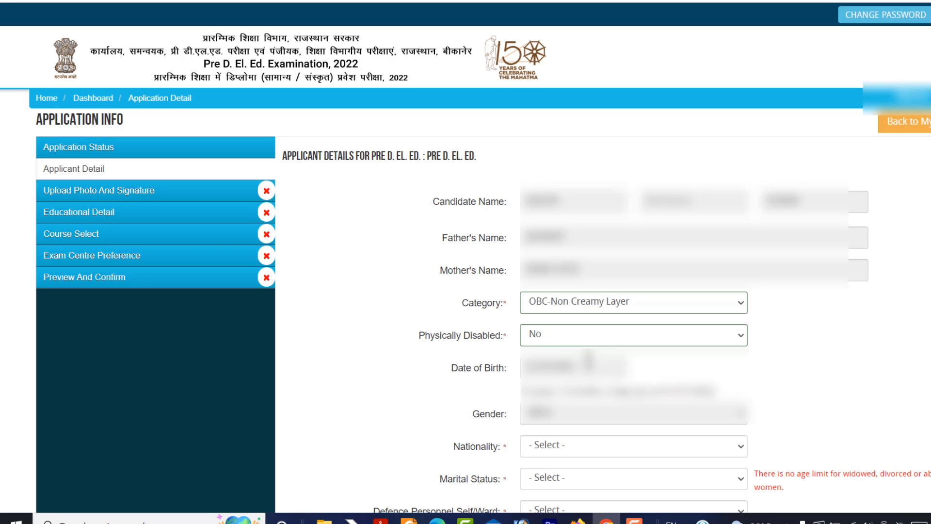
- Set the applicant's nationality to Indian and marital status to Unmarried
scroll(589, 360, "down", 6)
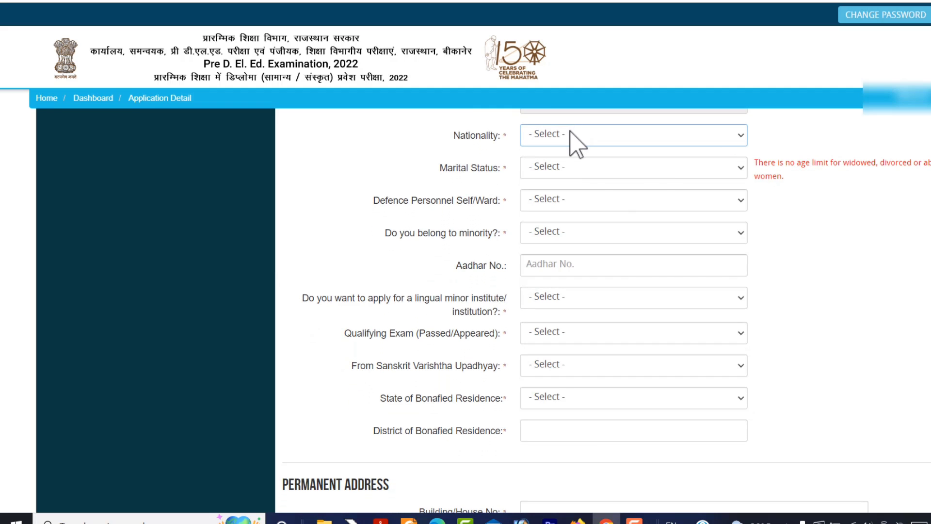
left_click(574, 140)
left_click(553, 162)
left_click(557, 167)
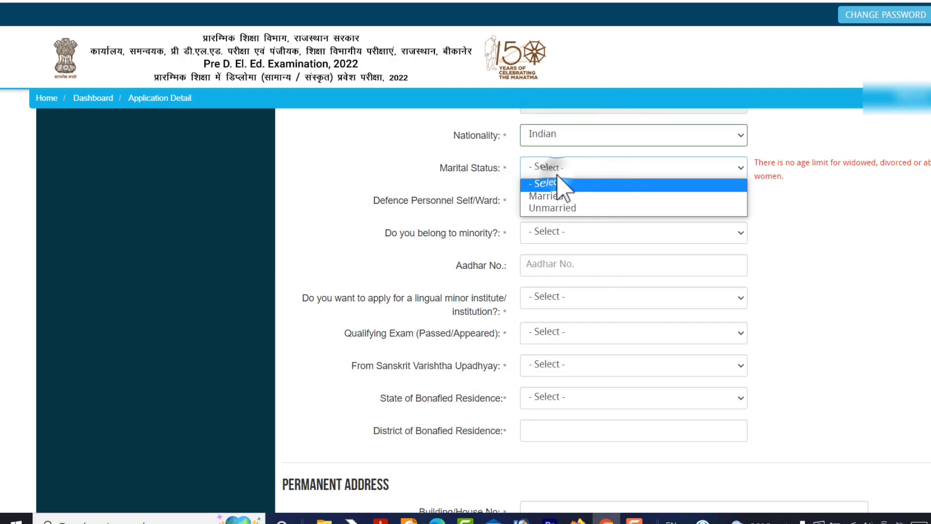
left_click(557, 209)
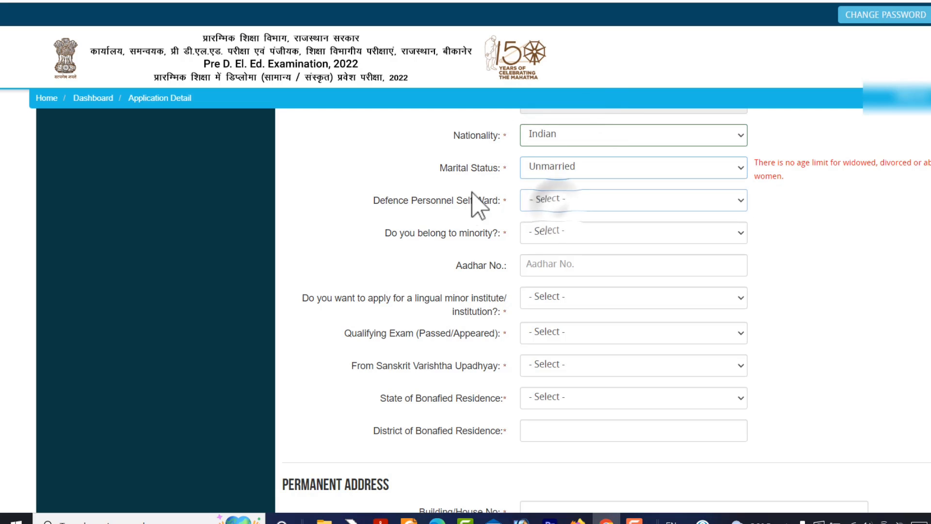
- Answer No for Defence Personnel Self/Ward and for belonging to a minority, leaving the Aadhar number blank
left_click(544, 199)
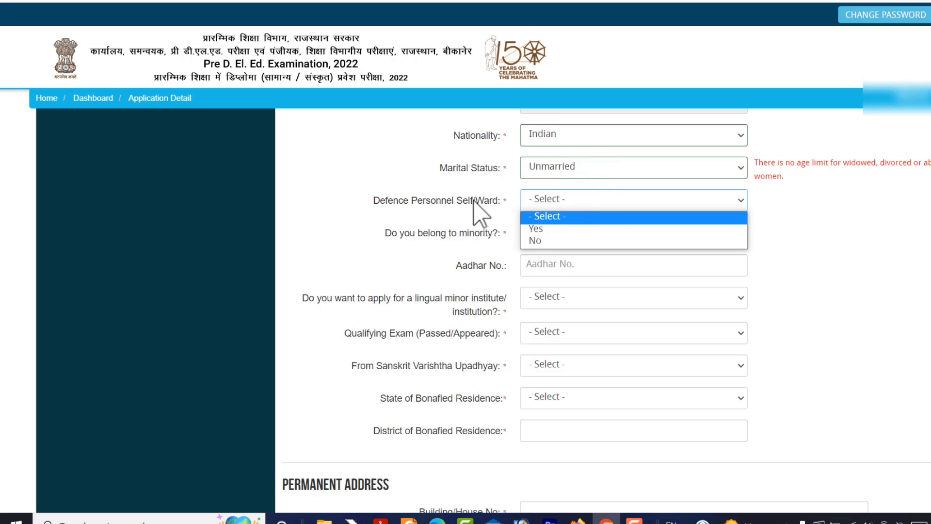
left_click(545, 241)
left_click(553, 233)
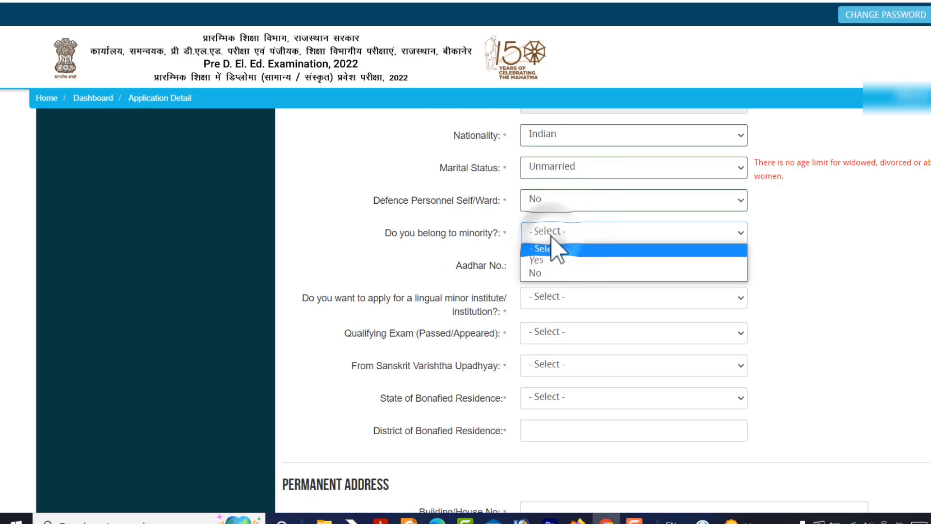
left_click(563, 272)
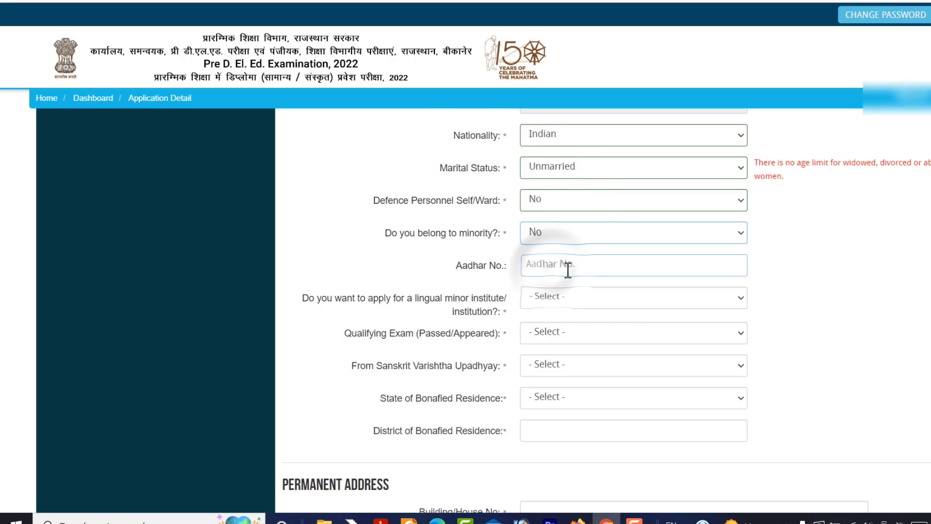
left_click(565, 268)
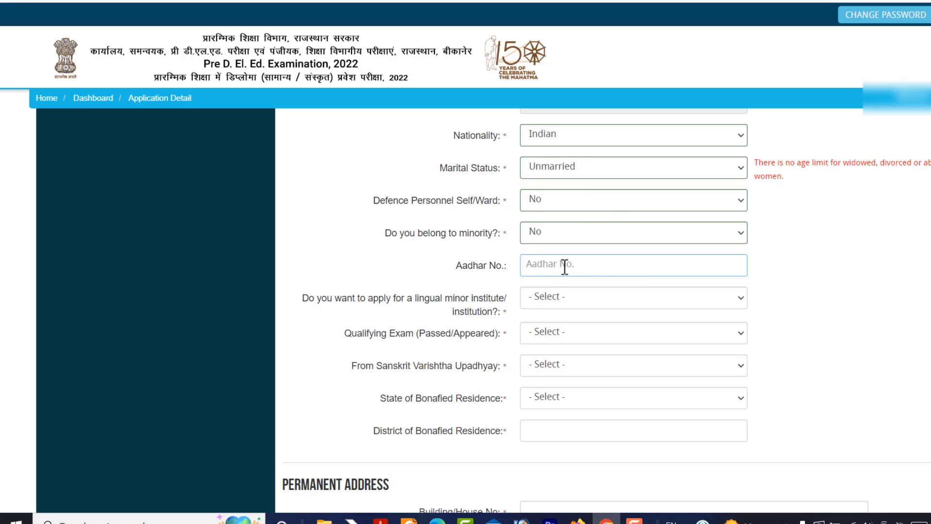
- Answer No to applying for a lingual minor institute and set the qualifying exam to Sr. Sec. Passed
left_click_drag(298, 298, 500, 314)
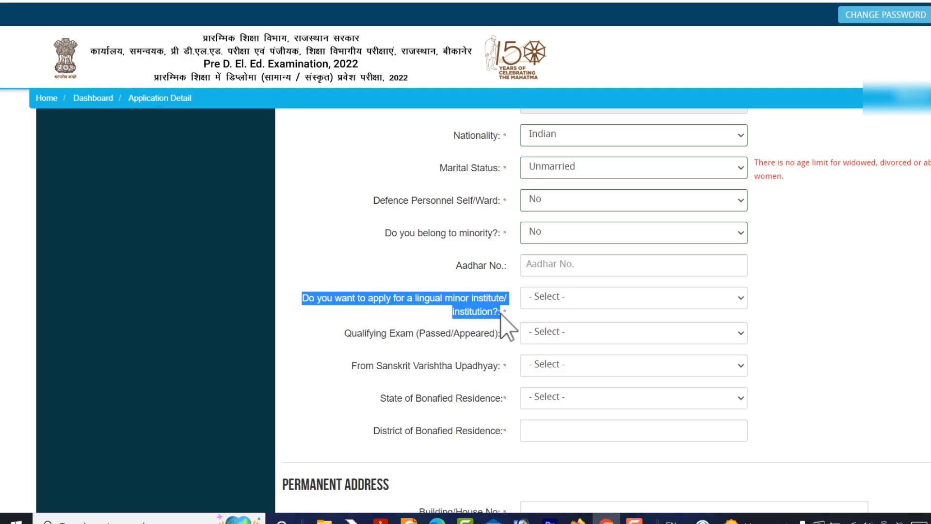
left_click(557, 298)
left_click(556, 337)
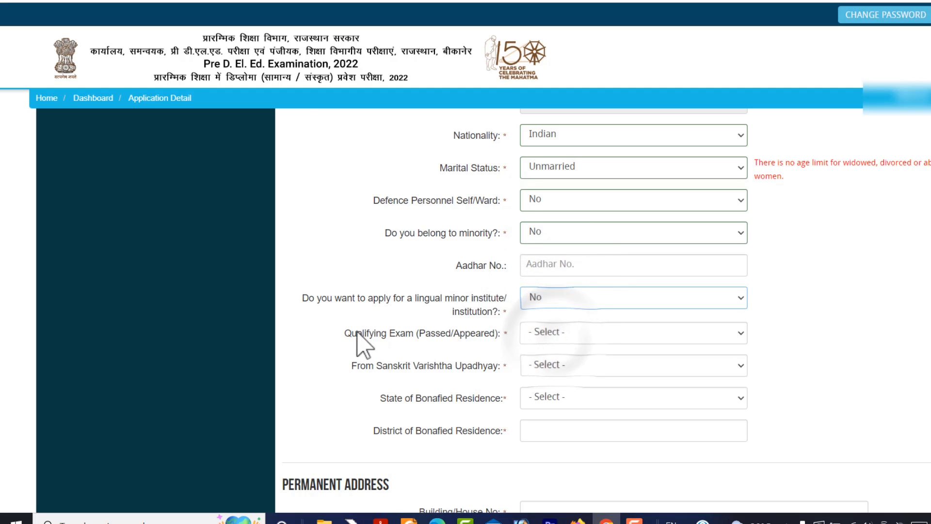
left_click_drag(345, 332, 450, 341)
left_click(533, 336)
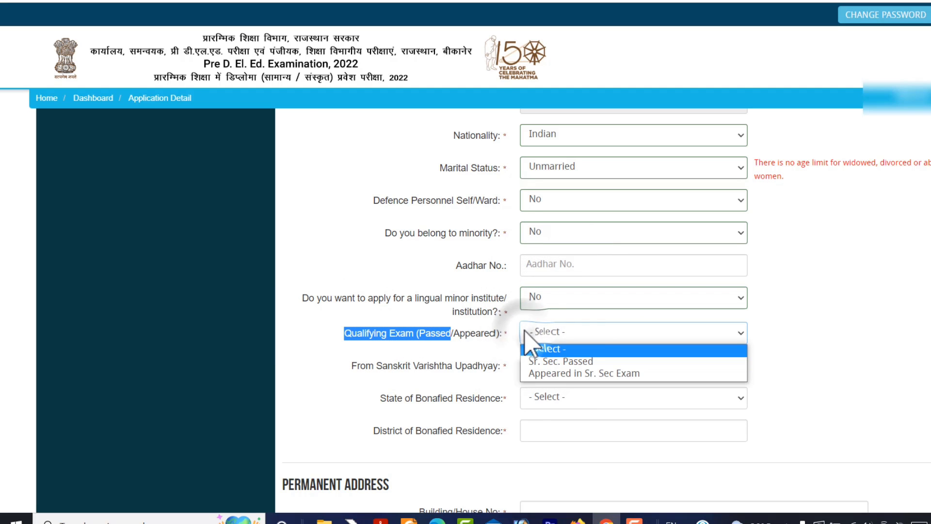
left_click(561, 361)
left_click(563, 331)
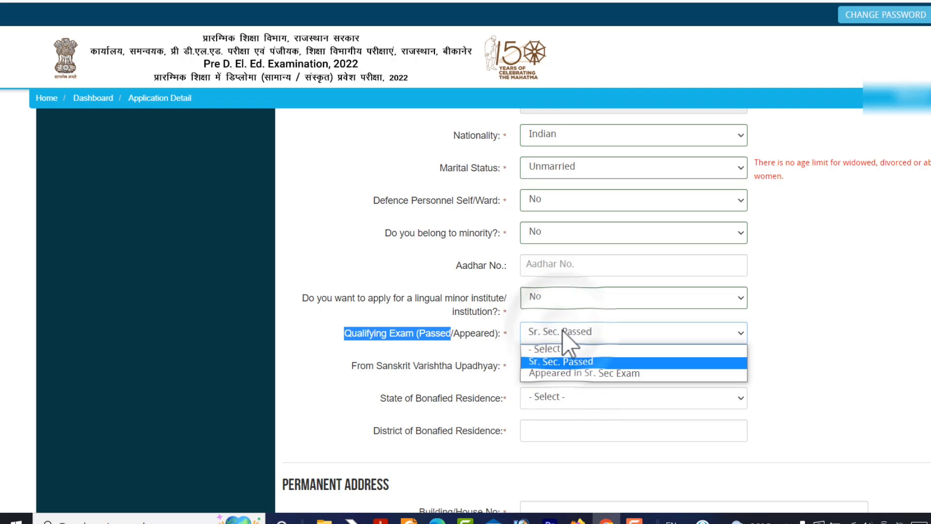
left_click(563, 331)
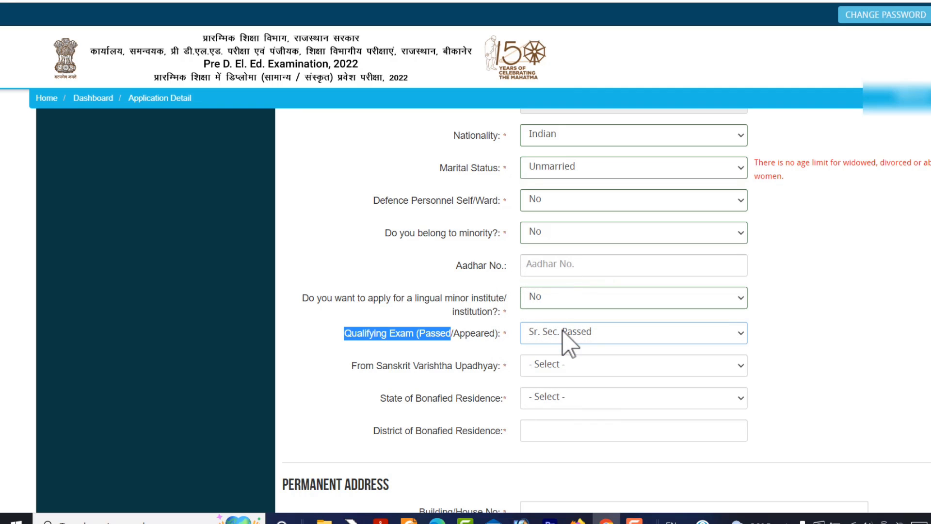
- Answer No for both From Sanskrit Varishtha Upadhyay and Sanskrit optional in Sr. Sec
left_click_drag(350, 366, 491, 371)
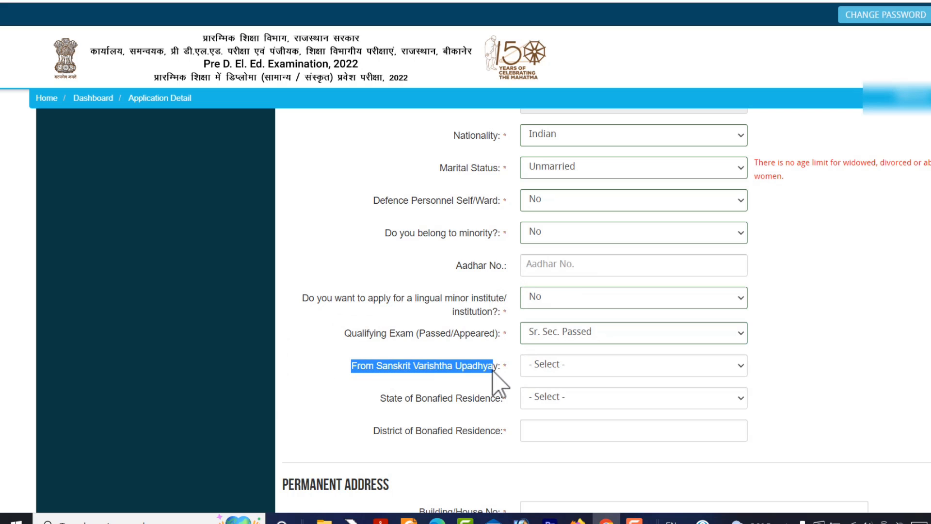
left_click(551, 366)
left_click(538, 405)
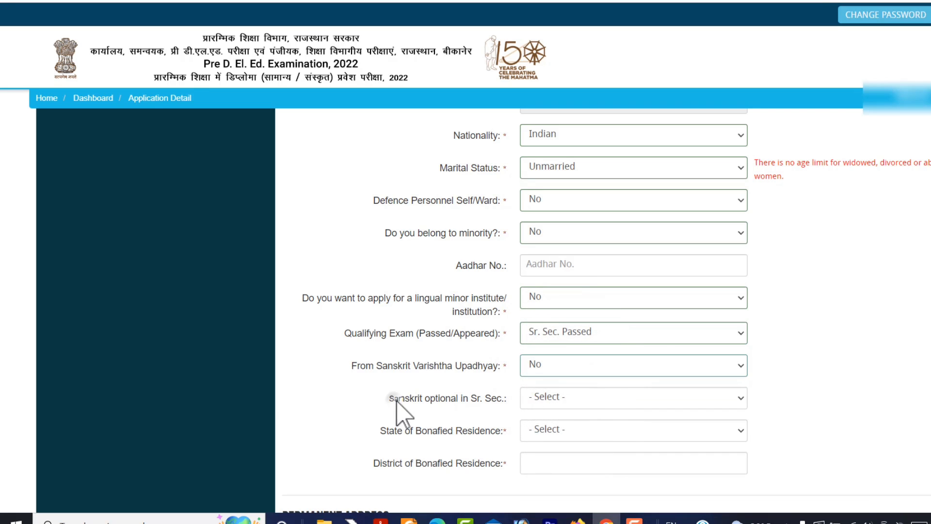
left_click_drag(395, 402, 511, 404)
left_click(548, 398)
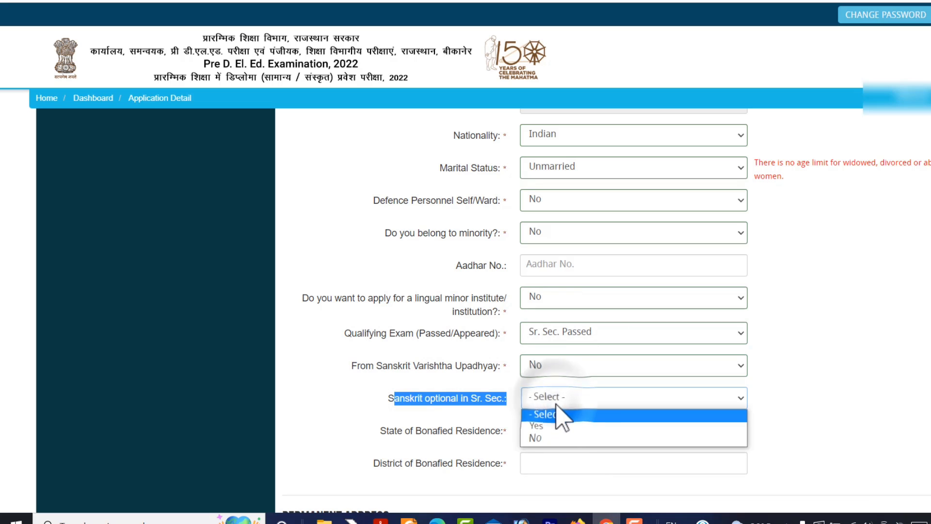
left_click(472, 409)
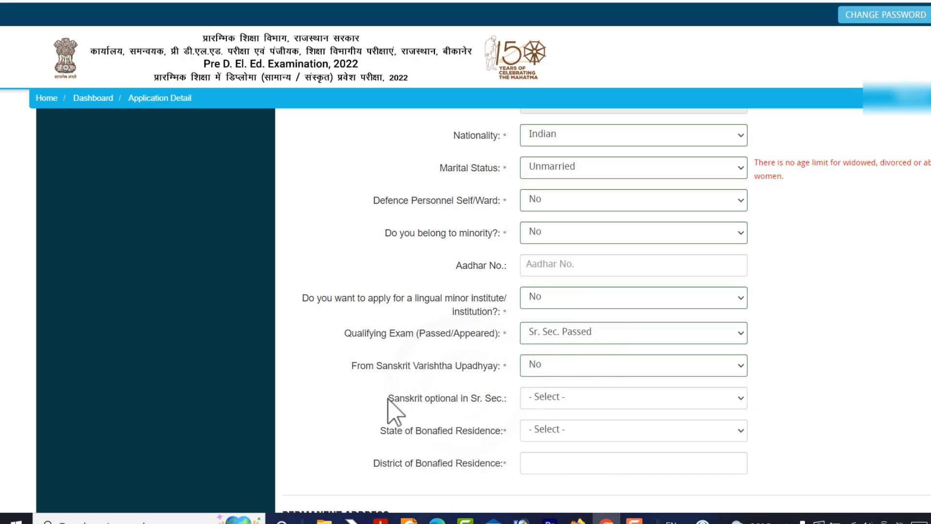
left_click_drag(387, 400, 509, 409)
left_click(542, 397)
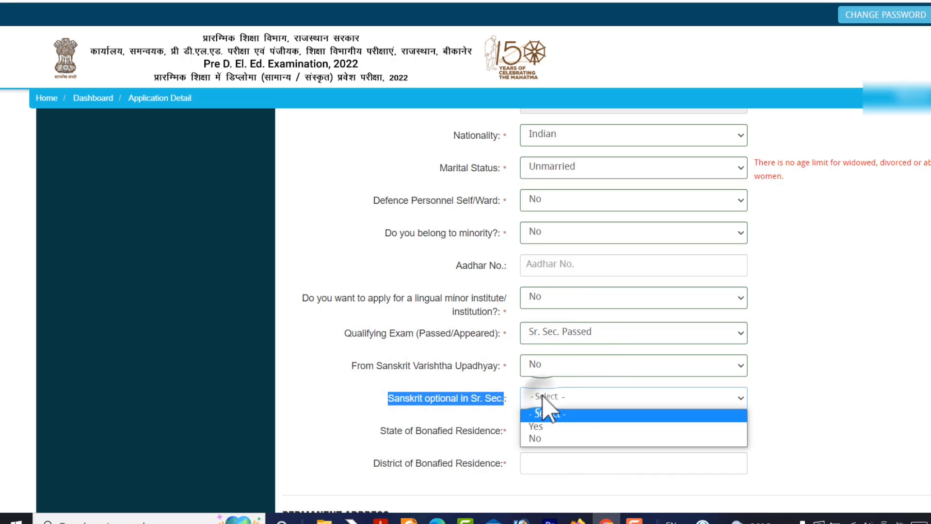
left_click(534, 437)
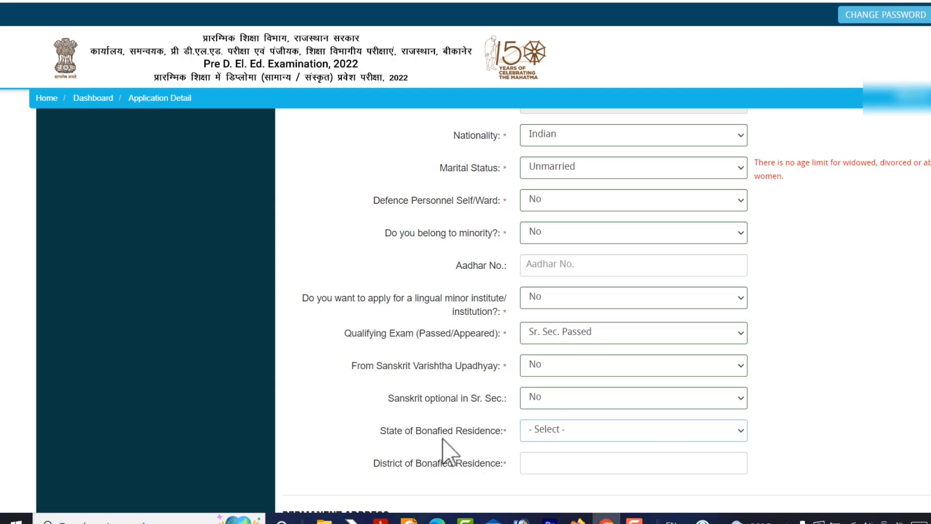
- Set the state of bonafide residence to Rajasthan and the district of bonafide residence to Bikaner
left_click_drag(389, 432, 432, 439)
left_click(585, 432)
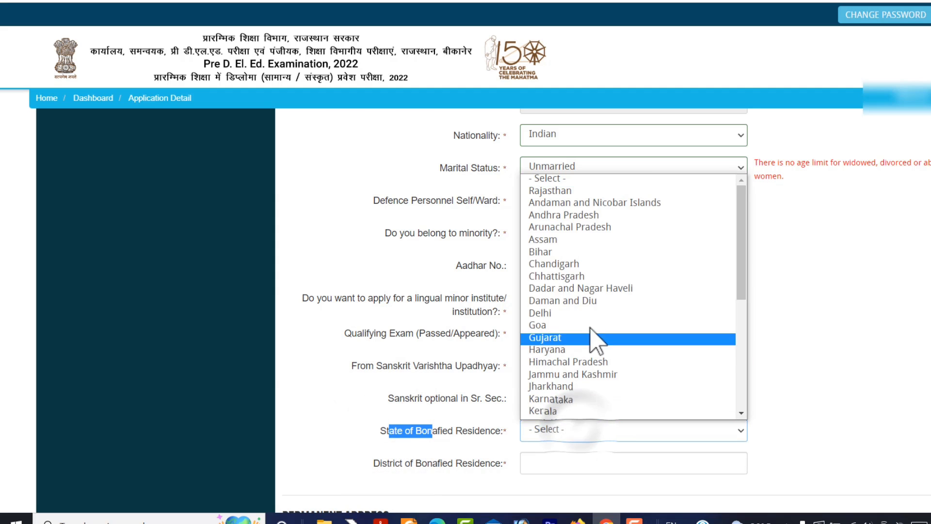
scroll(567, 330, "down", 5)
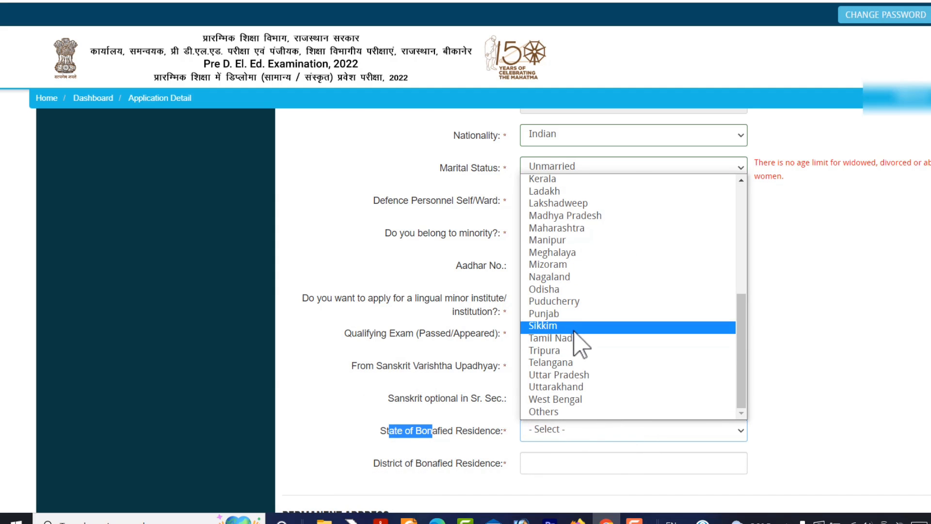
scroll(557, 193, "up", 5)
left_click(558, 190)
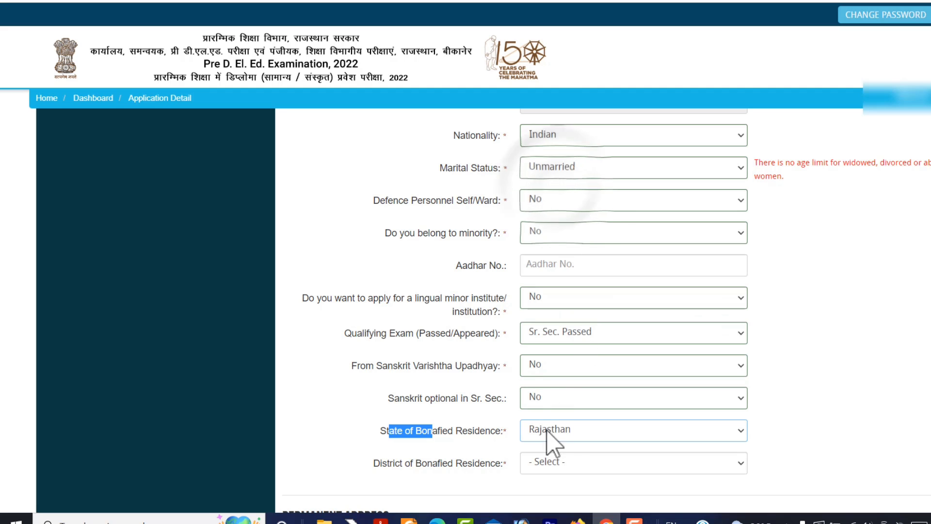
left_click(546, 462)
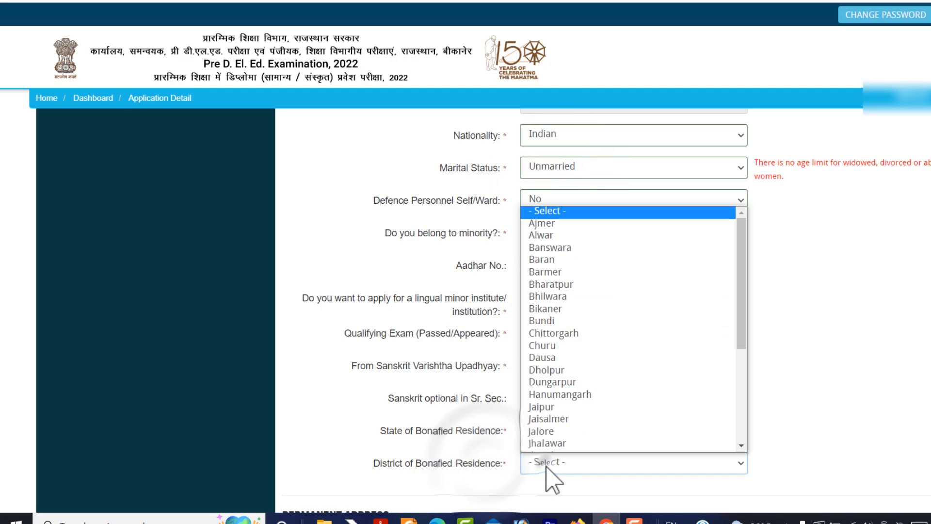
left_click(553, 309)
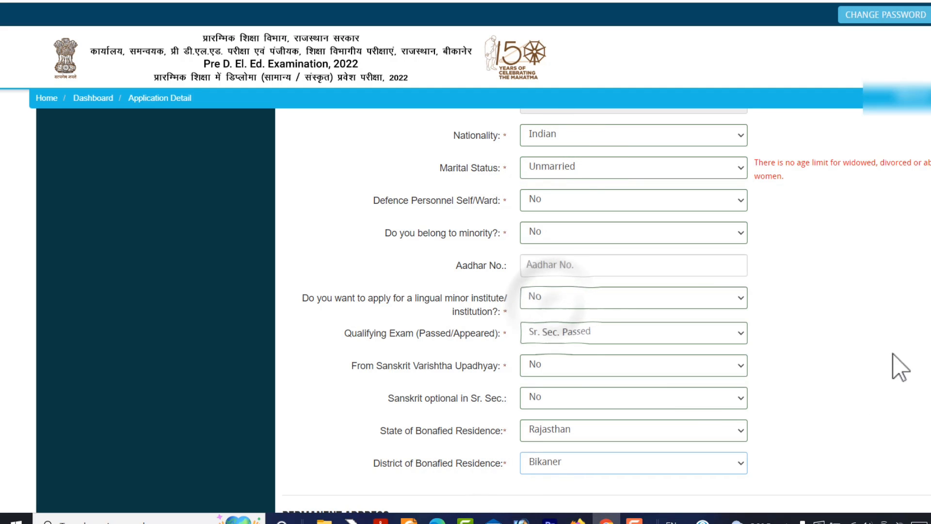
- Mark the correspondence address as the same as the permanent address
scroll(898, 365, "down", 1)
scroll(607, 311, "down", 7)
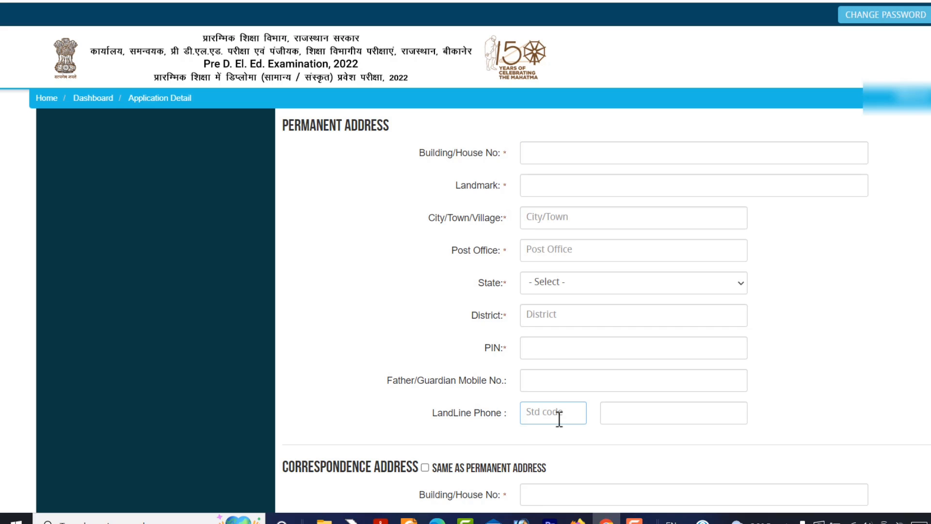
scroll(560, 419, "down", 7)
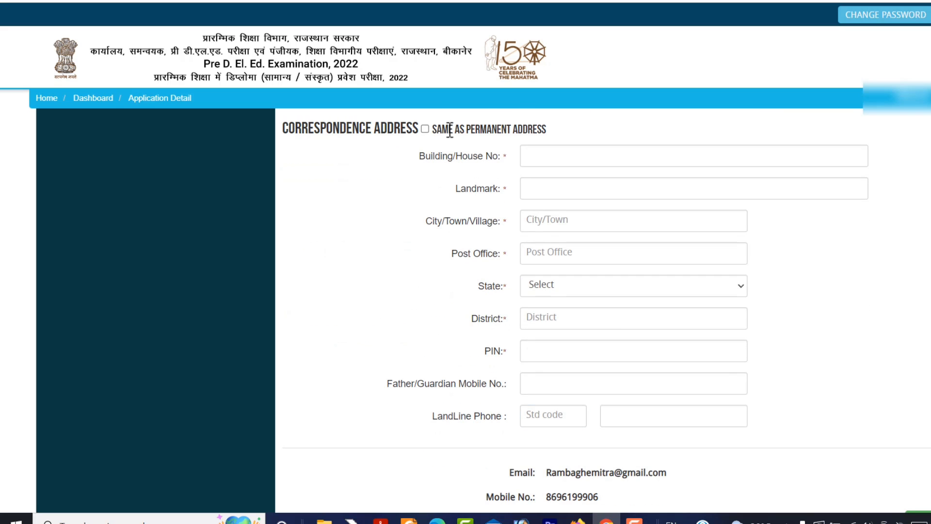
left_click_drag(466, 129, 572, 142)
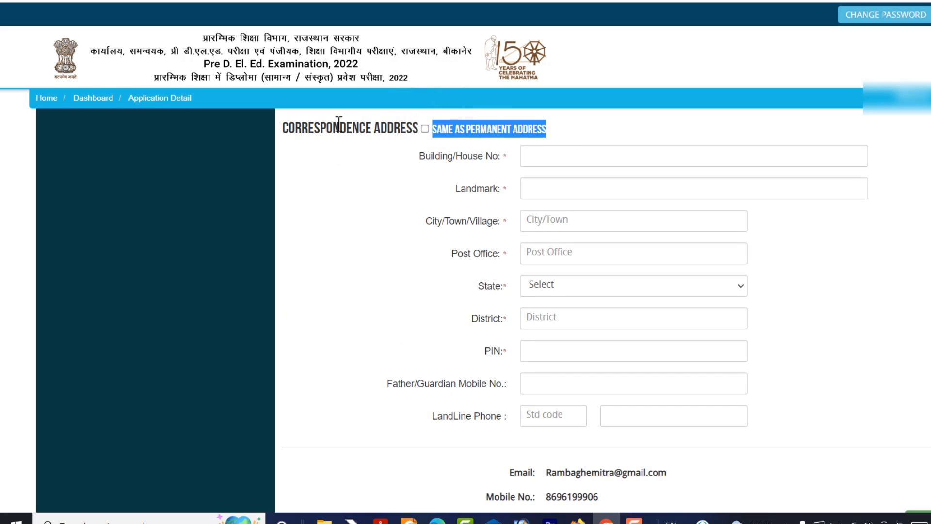
left_click_drag(292, 131, 407, 129)
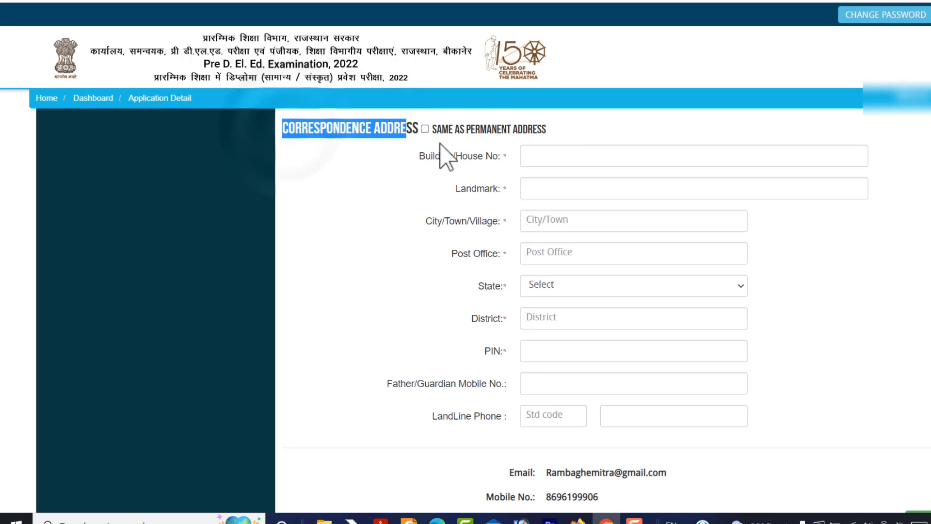
left_click(425, 129)
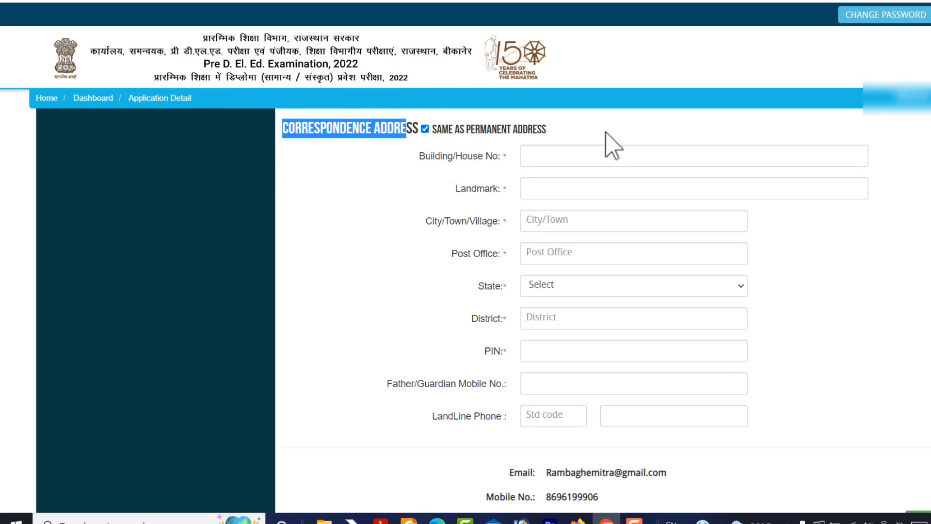
- Compare the two address sections, then clear the Same as Permanent Address option and enable it again
scroll(614, 145, "up", 2)
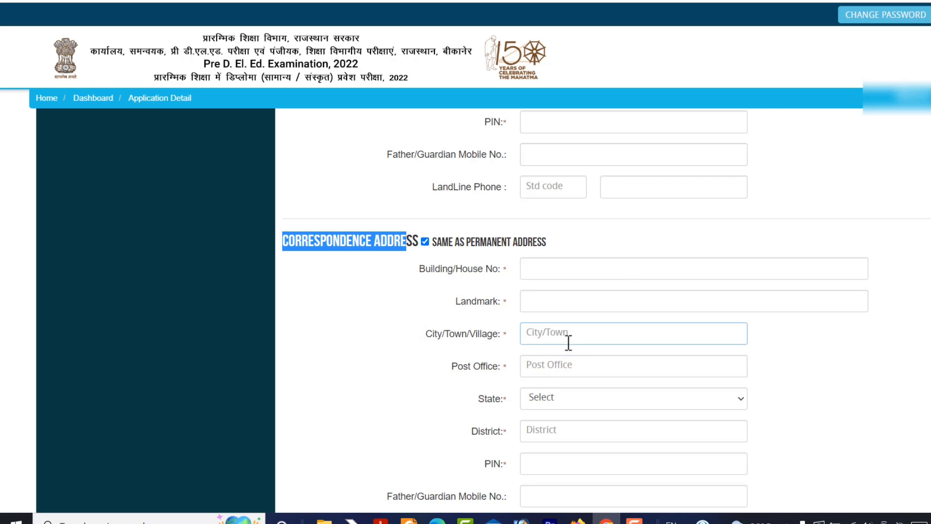
scroll(549, 331, "up", 6)
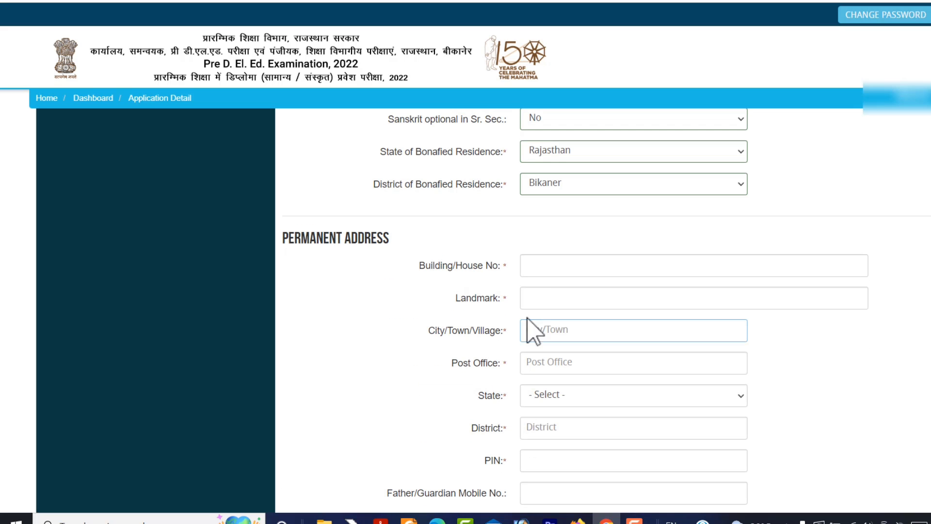
scroll(391, 345, "down", 6)
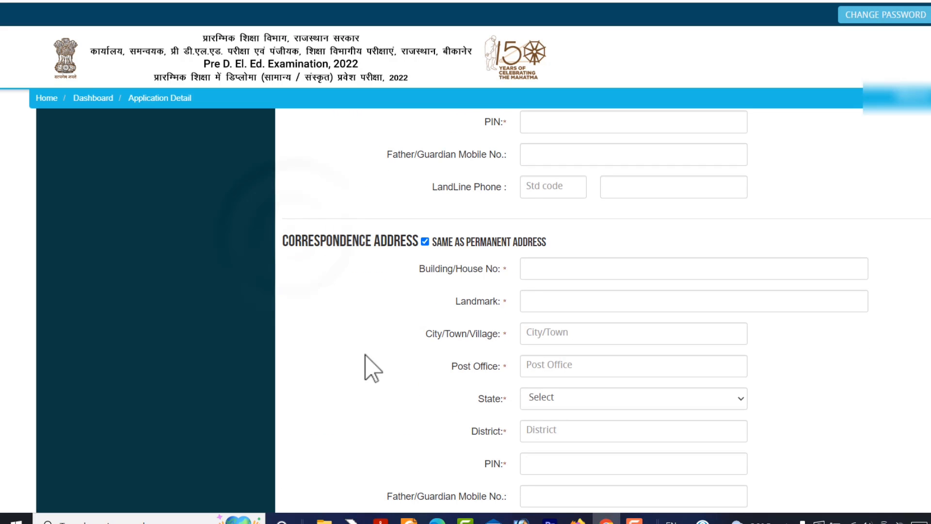
left_click_drag(307, 249, 366, 248)
left_click(425, 242)
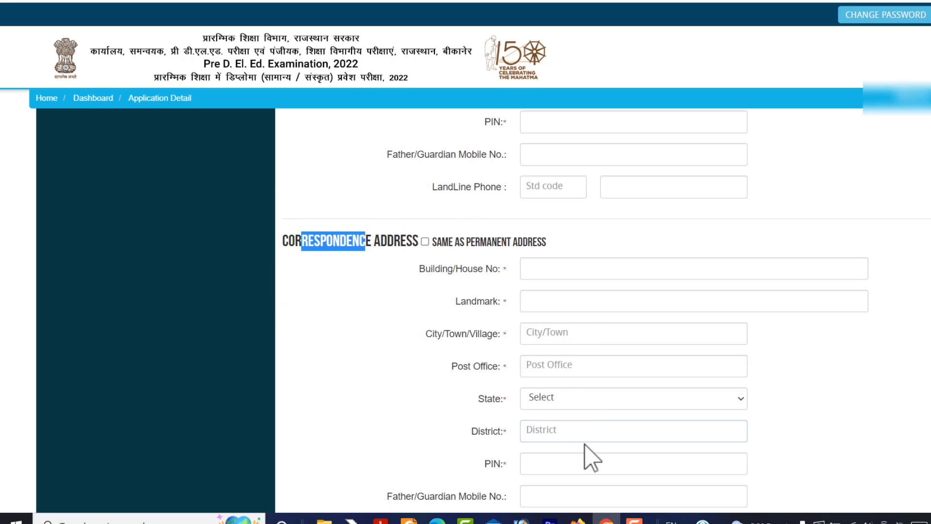
left_click(425, 242)
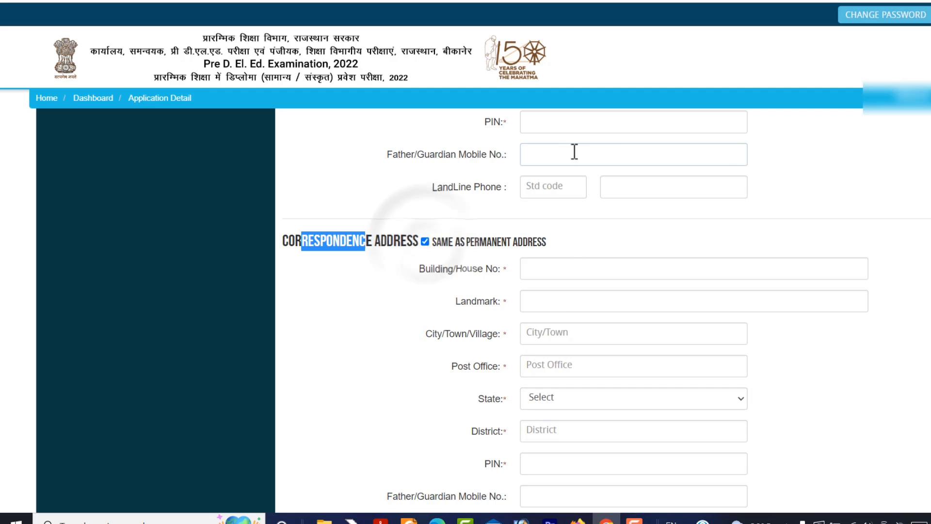
- Go through the correspondence address fields for Building/House No, Landmark, City/Town/Village and Post Office
scroll(574, 395, "down", 1)
scroll(574, 395, "down", 3)
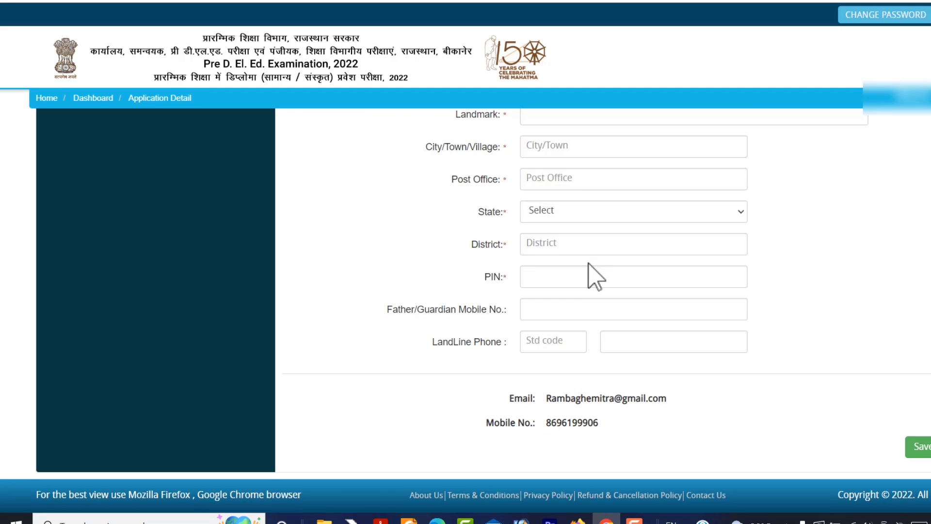
scroll(596, 273, "up", 2)
left_click(566, 193)
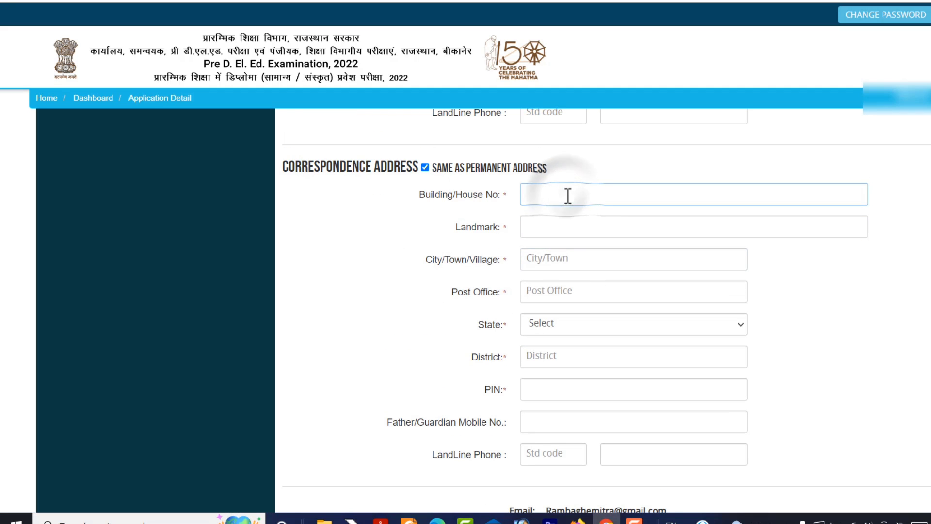
left_click(582, 224)
left_click(566, 263)
left_click(548, 292)
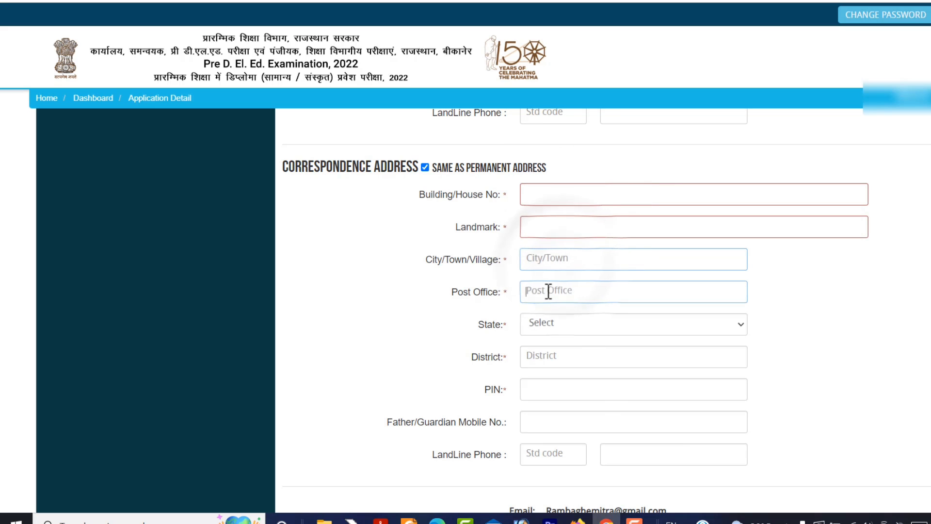
- Set the correspondence address state to Rajasthan and its district to Bikaner
left_click(543, 326)
scroll(572, 218, "down", 5)
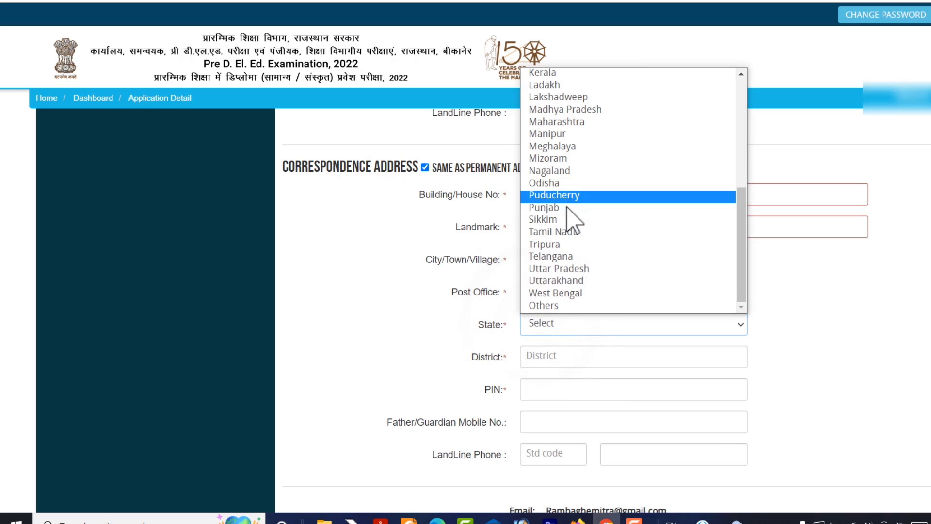
scroll(565, 170, "up", 6)
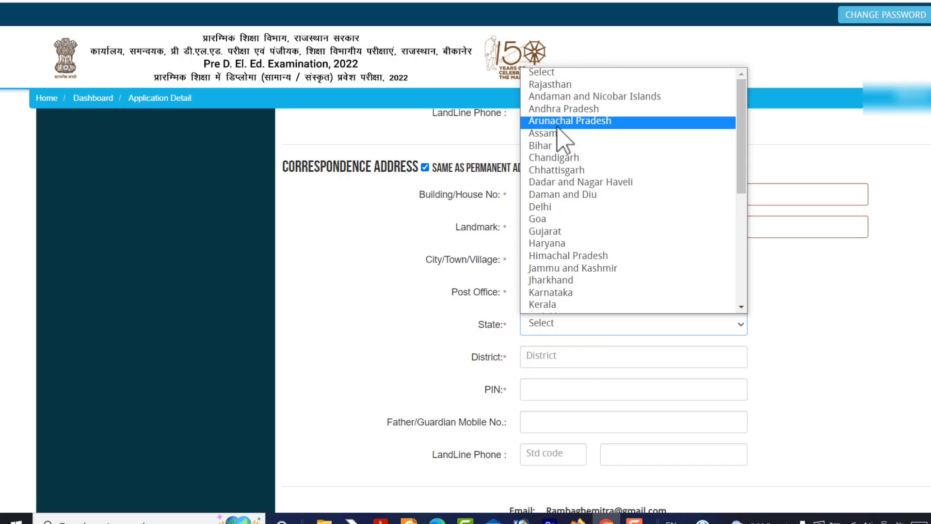
left_click(558, 85)
left_click(546, 358)
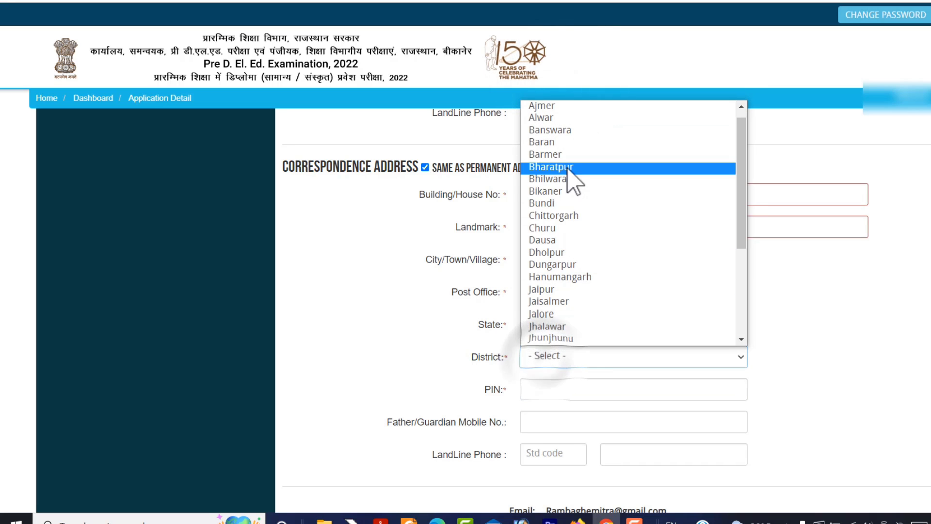
left_click(565, 191)
- Leave the correspondence landline phone blank, then save the applicant details and proceed to the next stage
left_click(551, 389)
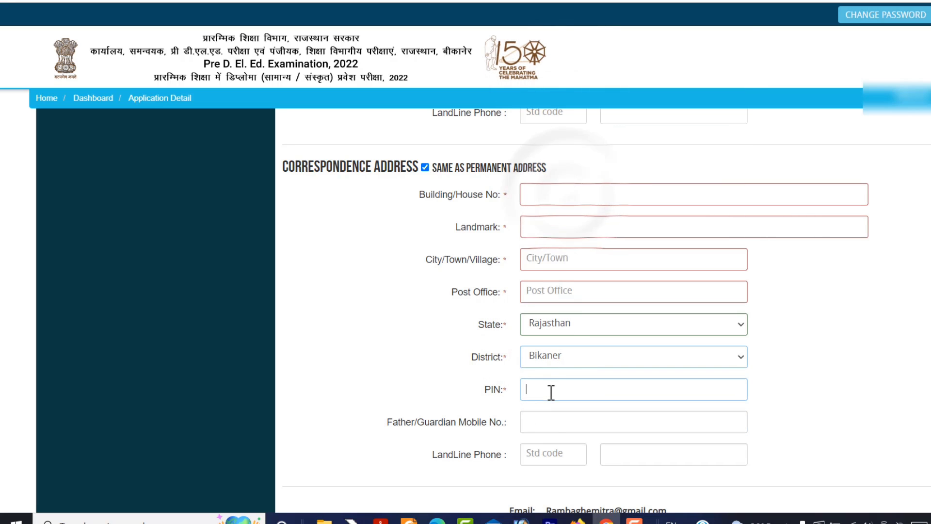
left_click(553, 422)
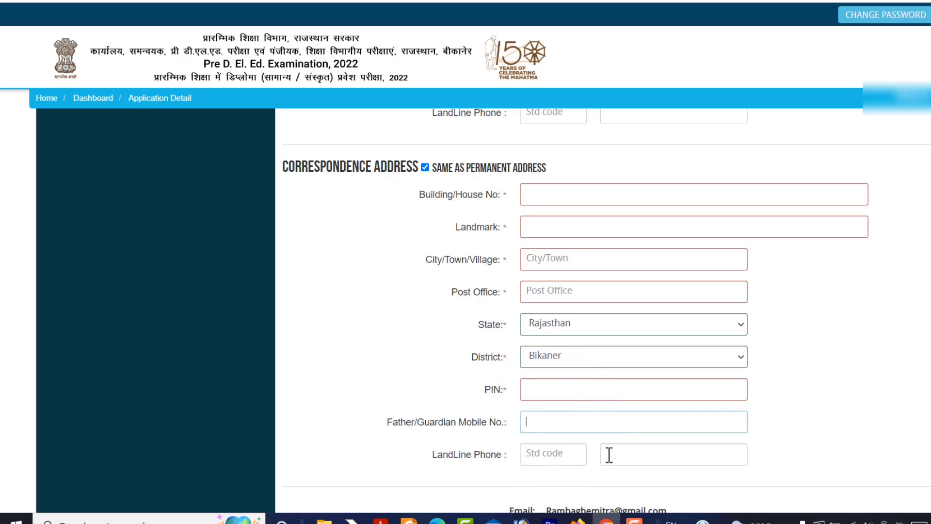
scroll(568, 436, "up", 1)
left_click(634, 468)
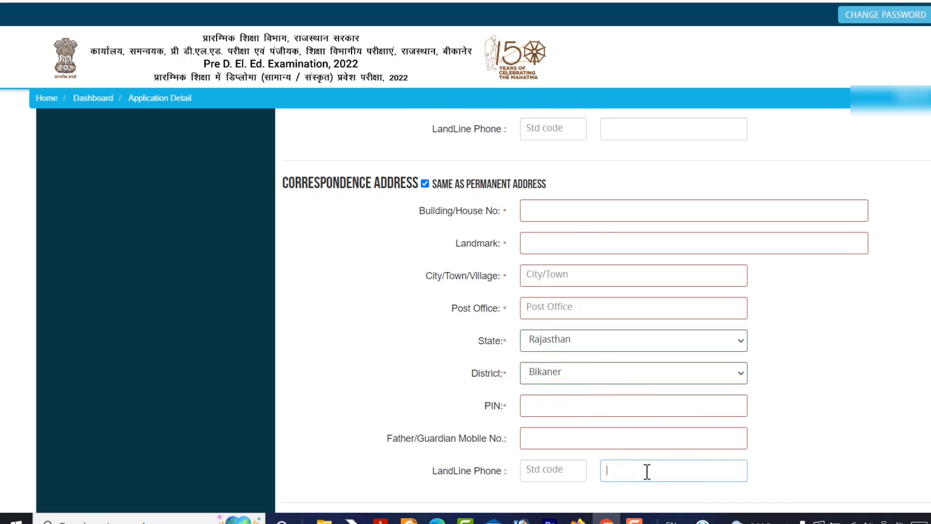
scroll(647, 471, "down", 3)
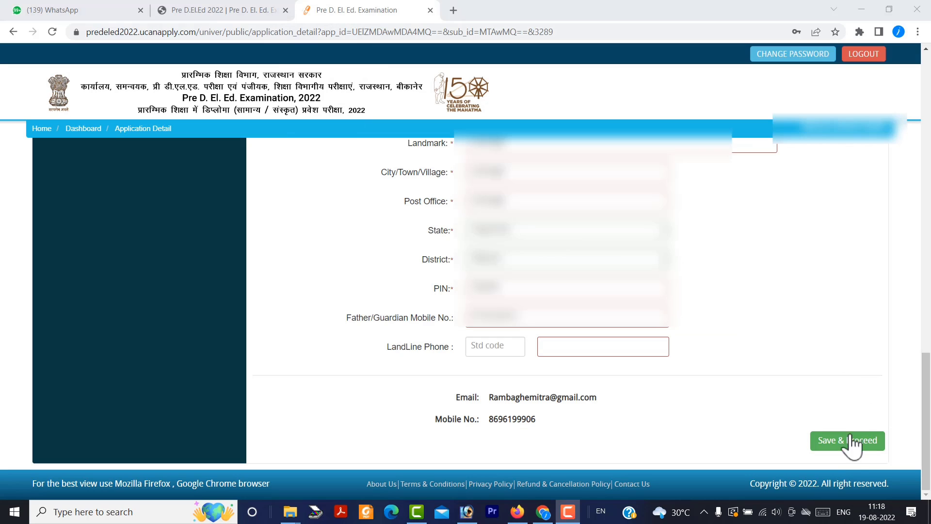
left_click(852, 442)
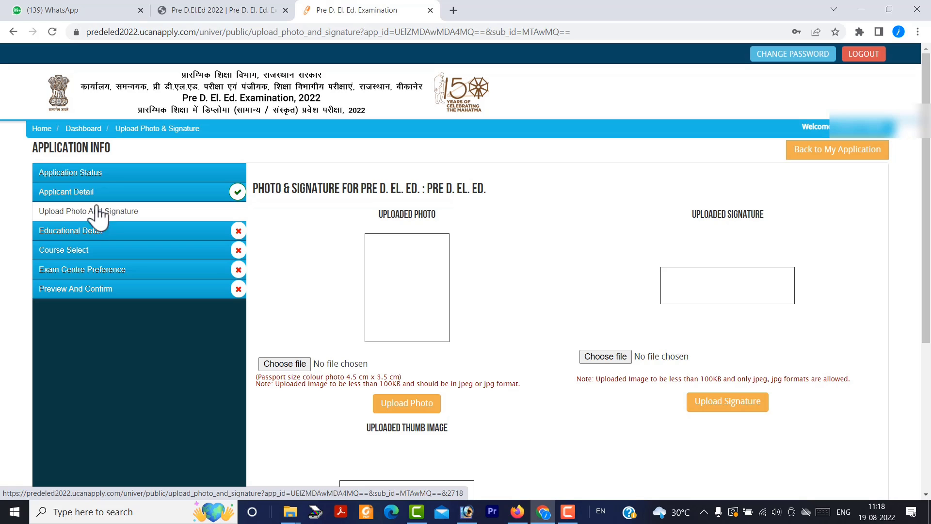
- Check the application status, then read the file size and format notes for photo, signature and thumb images in the Upload Photo And Signature stage
left_click(97, 174)
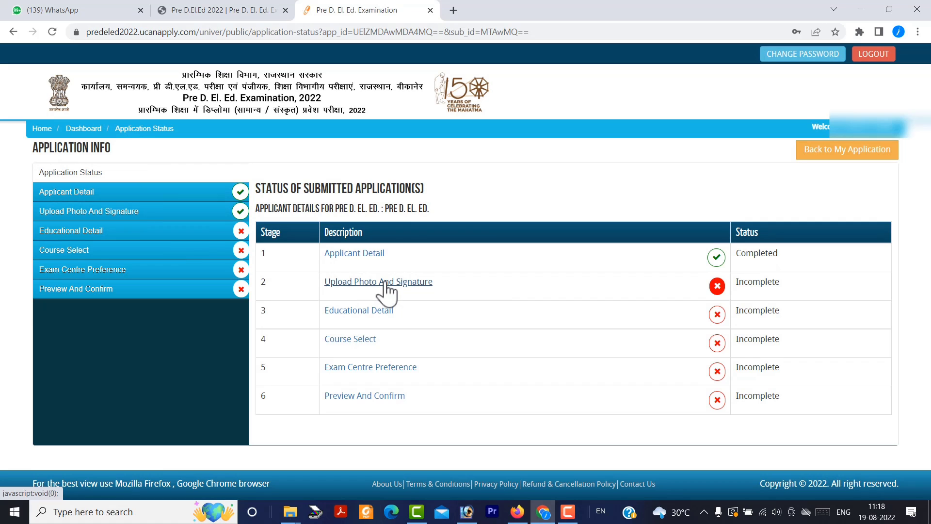
left_click(111, 214)
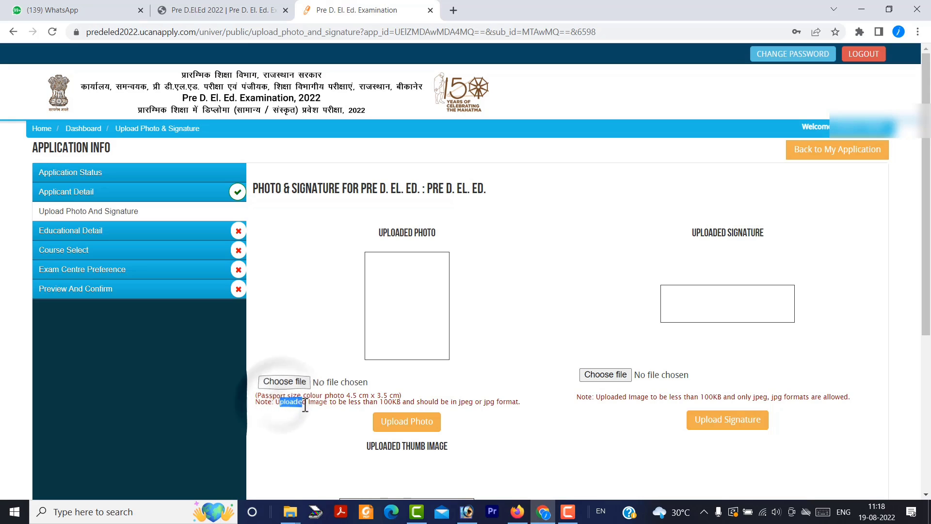
left_click_drag(280, 402, 392, 402)
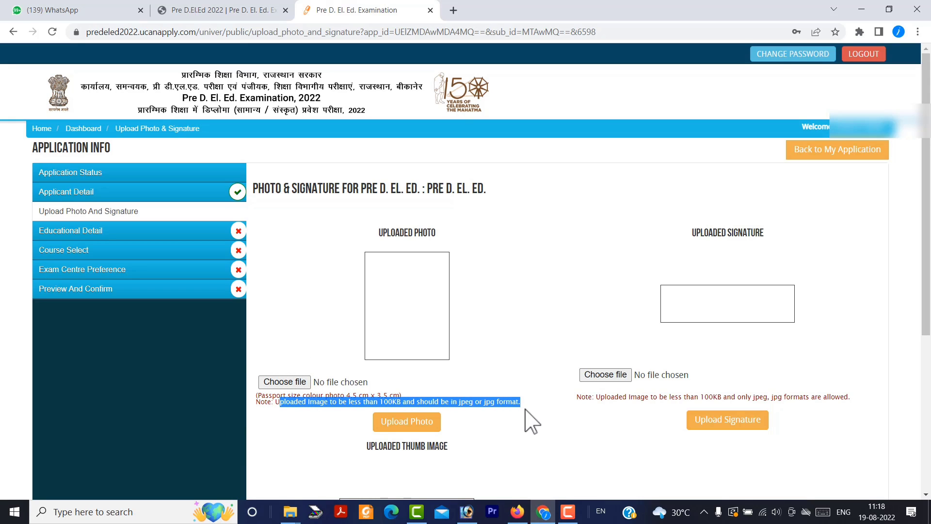
mouse_move(616, 401)
left_mouse_down()
mouse_move(871, 415)
mouse_move(868, 402)
left_mouse_up()
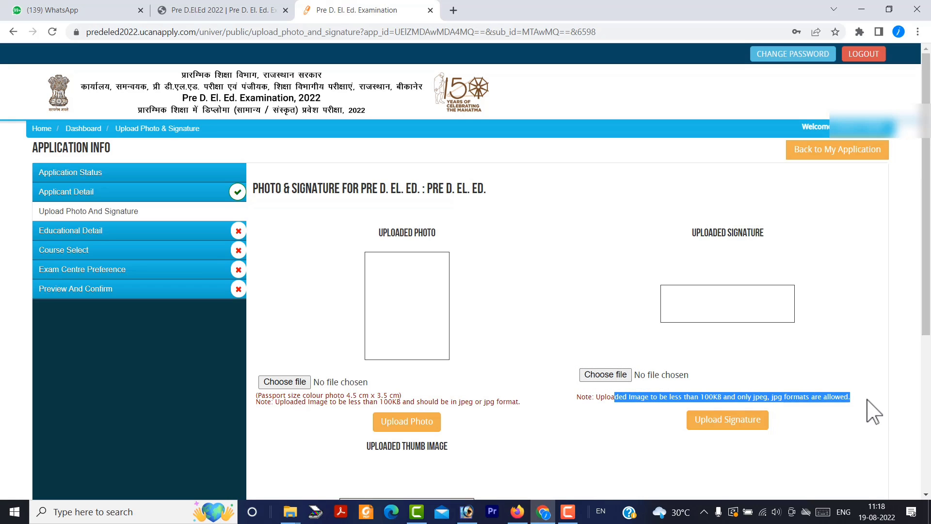
left_click(869, 419)
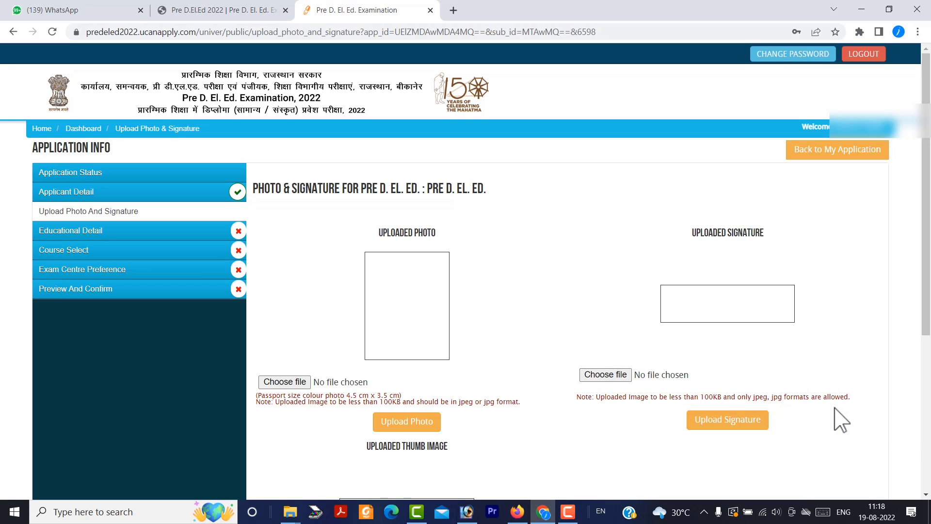
scroll(536, 413, "down", 4)
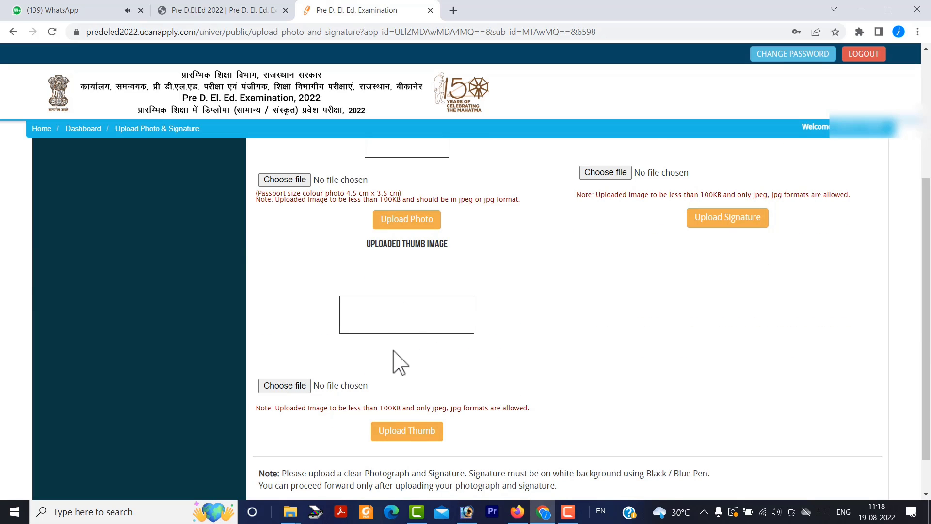
left_click_drag(280, 405, 468, 425)
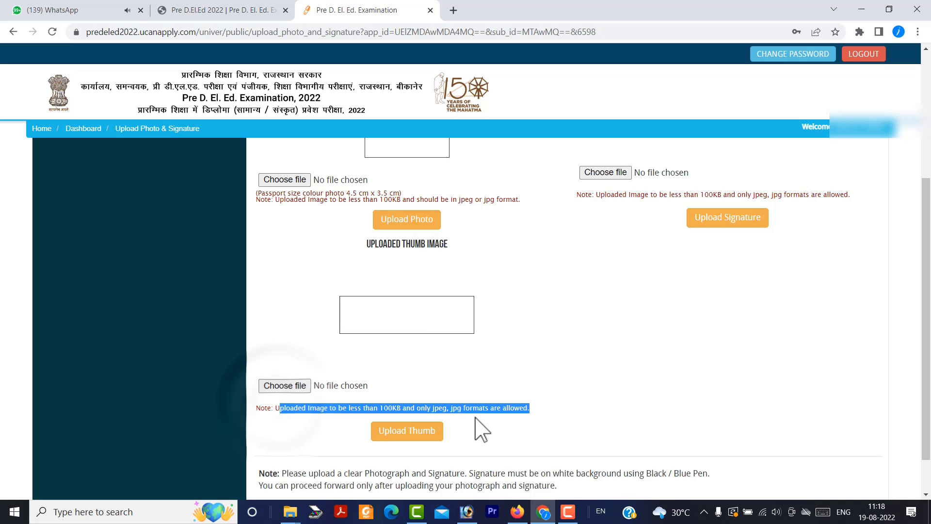
left_click(562, 428)
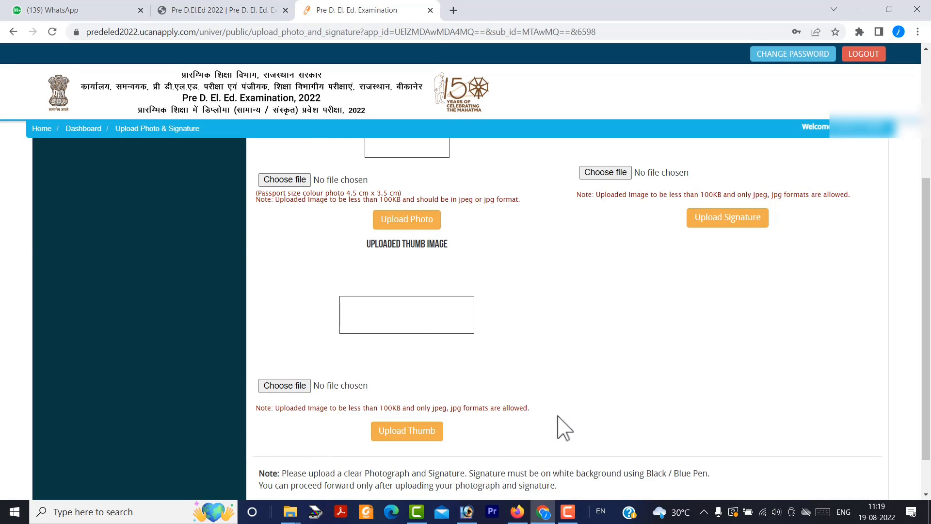
- Upload the applicant's photo, signature and thumb image, then save the stage and proceed to the educational details
scroll(563, 427, "up", 3)
left_click(285, 334)
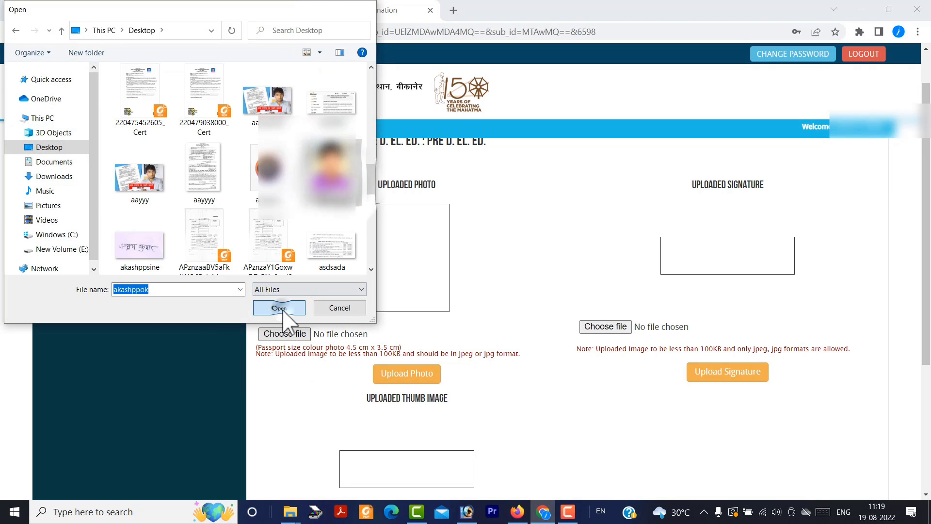
left_click(280, 308)
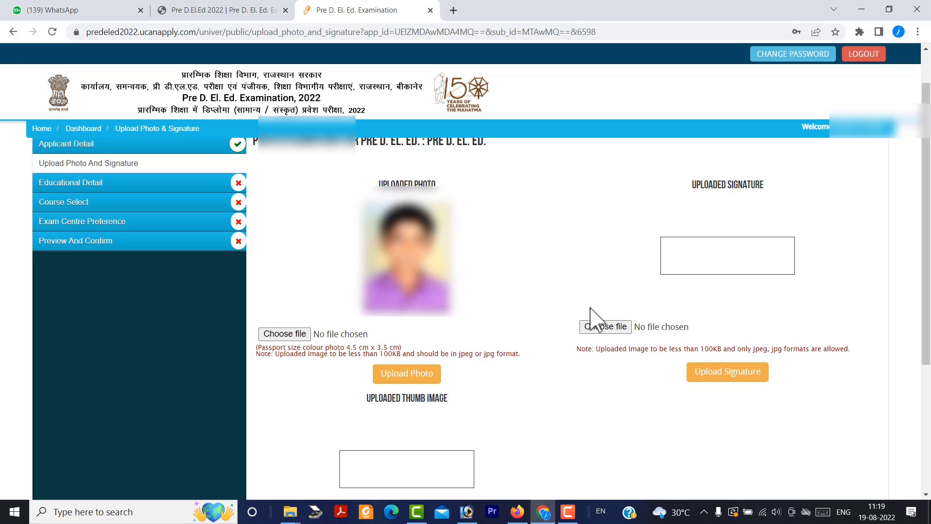
left_click(606, 326)
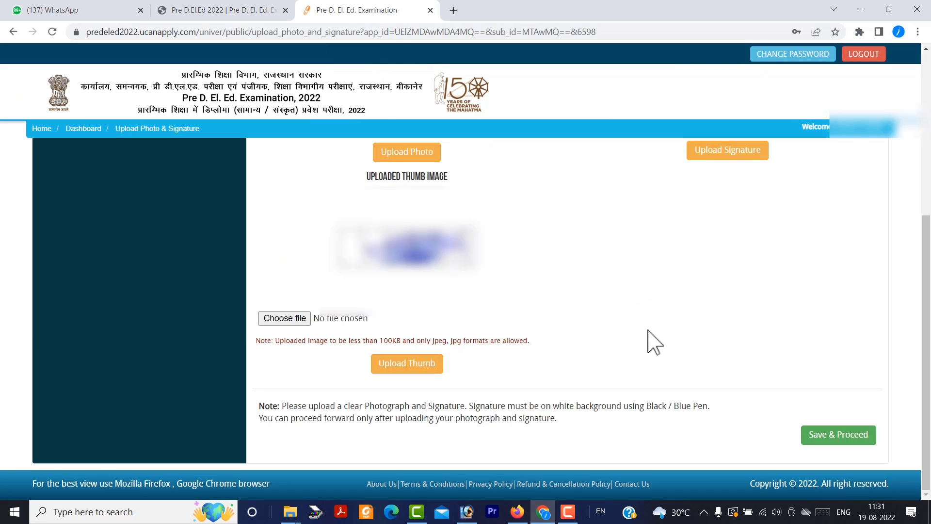
left_click(851, 441)
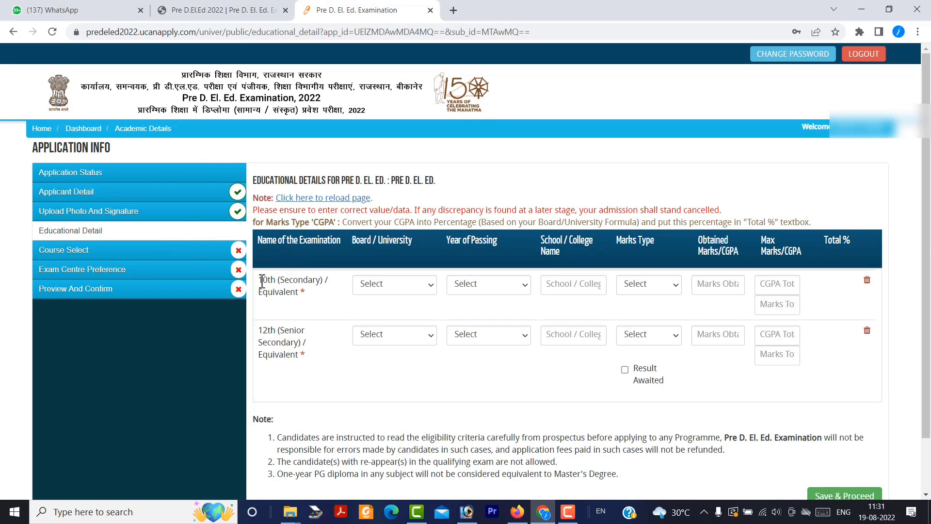
- Set the board to Rajasthan Board of Secondary Education, Ajmer for both the 10th and 12th examinations
left_click_drag(259, 280, 315, 313)
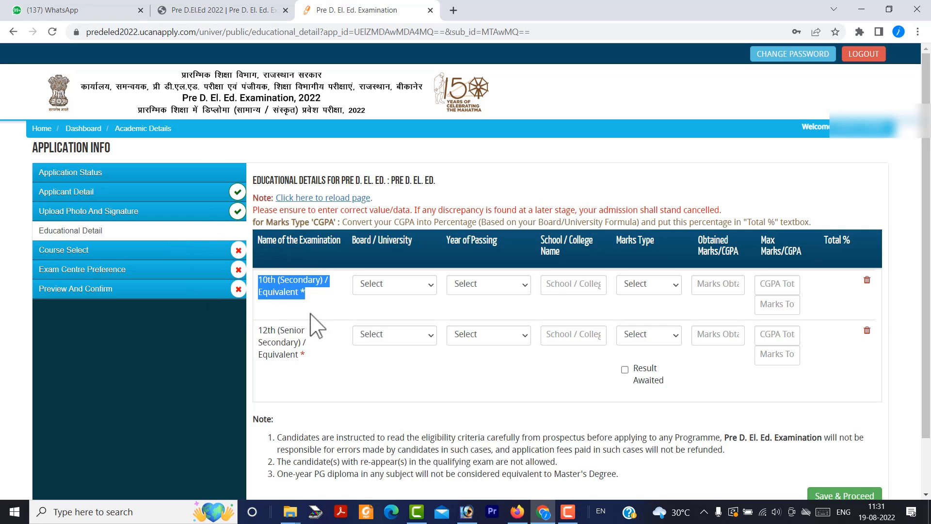
left_click_drag(261, 331, 312, 373)
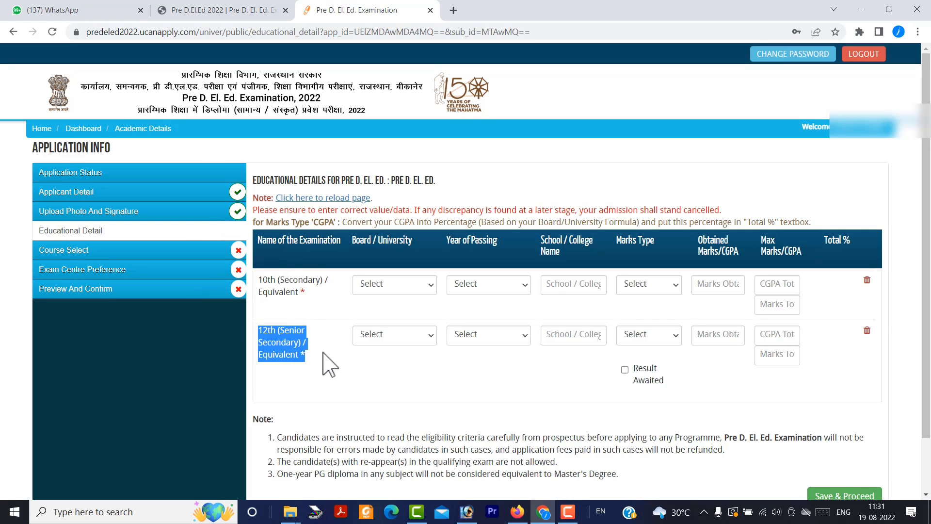
left_click(415, 287)
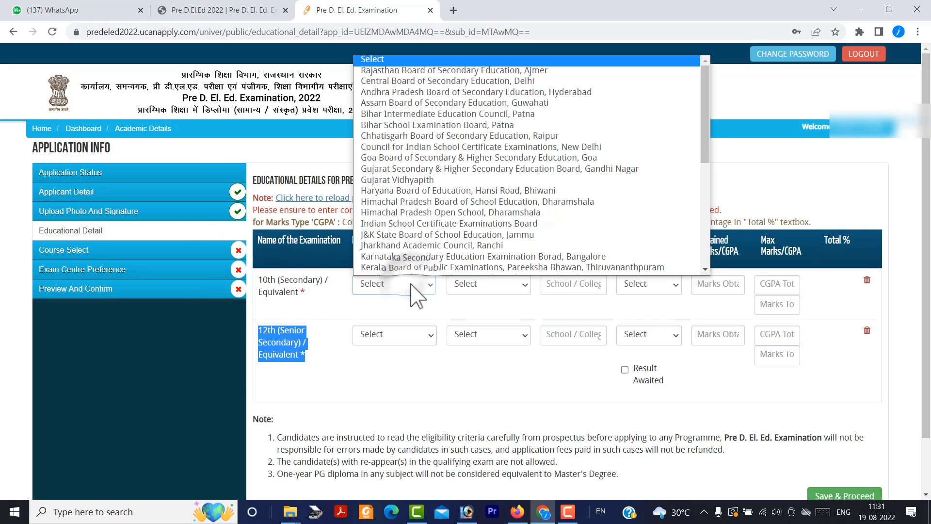
left_click(457, 71)
left_click(380, 341)
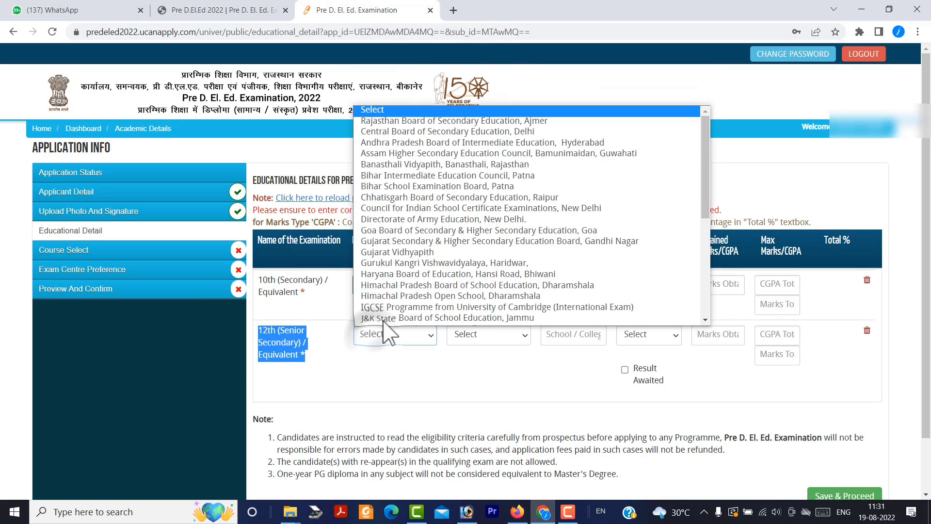
left_click(420, 120)
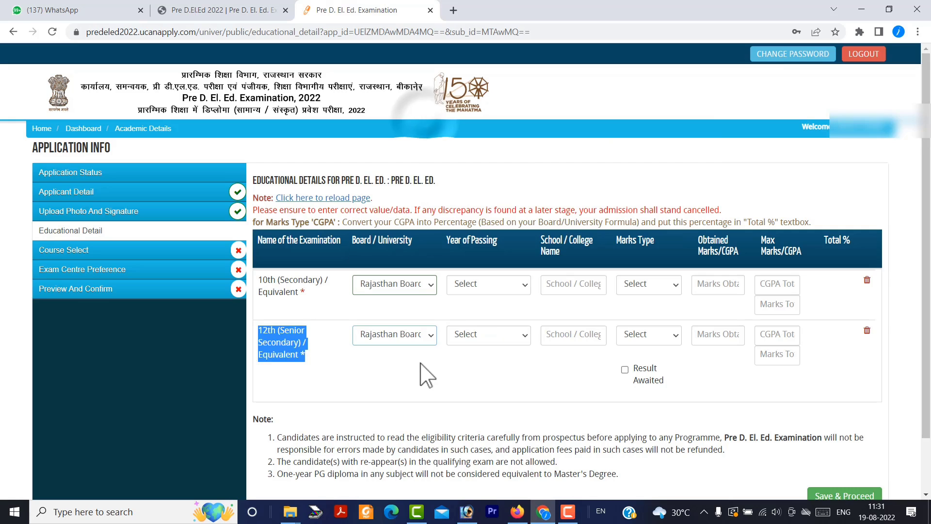
- Set the 10th examination's year of passing to 2020 and its marks type to Percentage
left_click(494, 284)
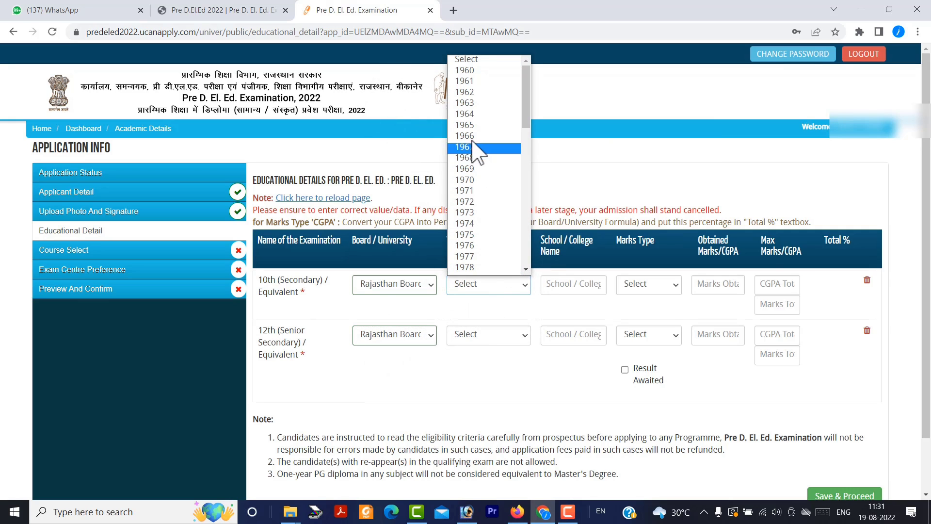
scroll(473, 213, "down", 10)
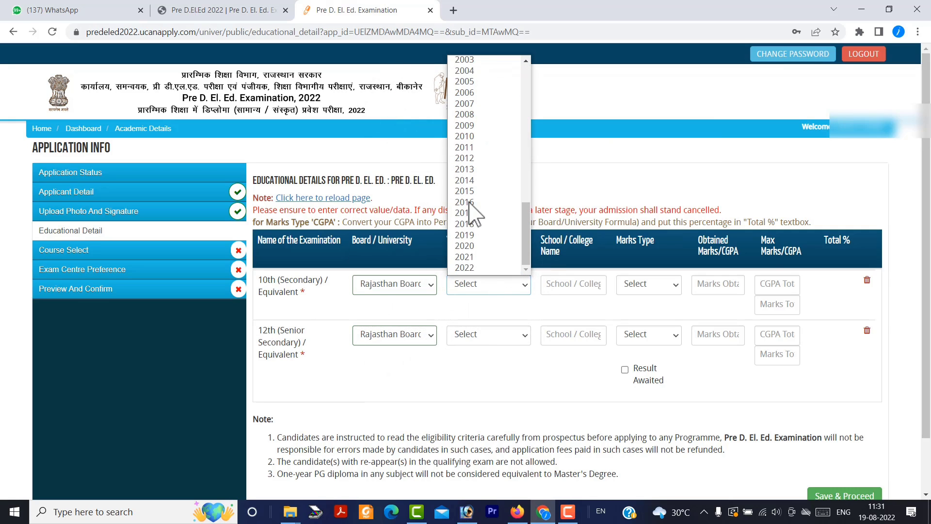
left_click(474, 246)
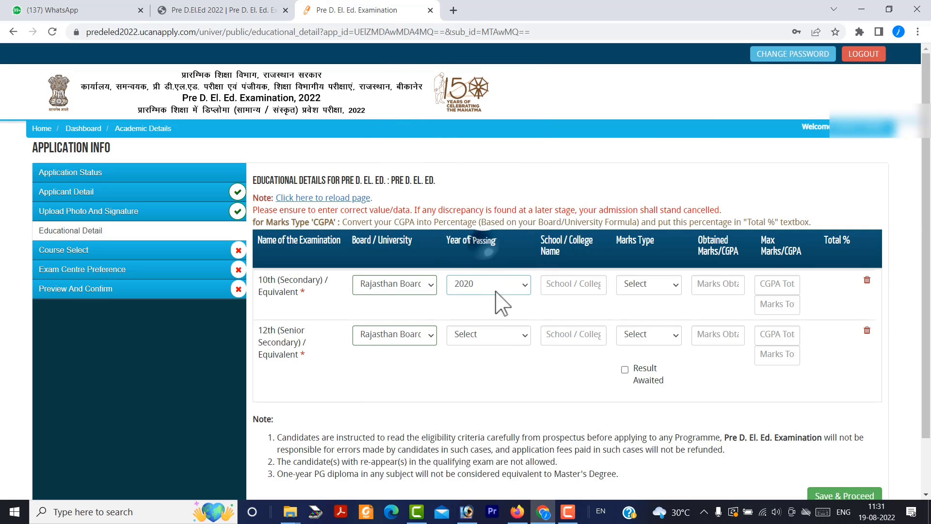
left_click(560, 291)
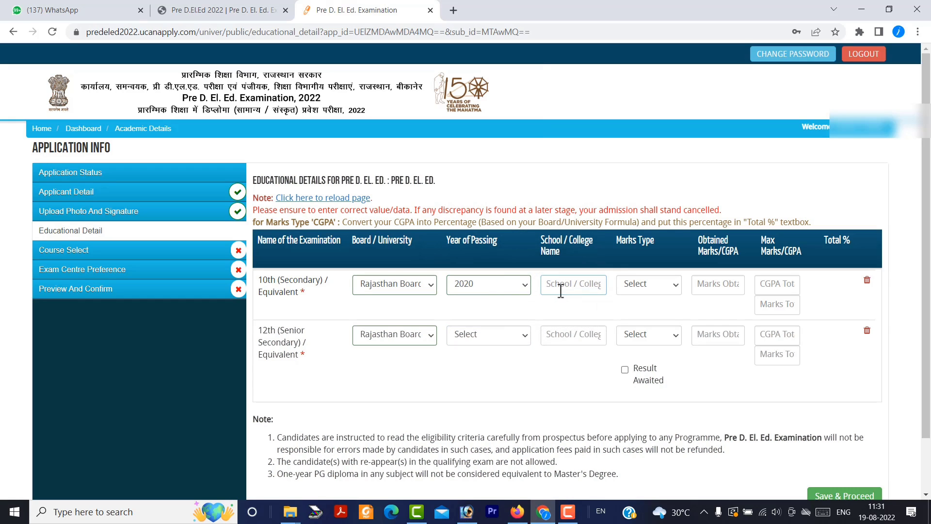
left_click(659, 290)
left_click(647, 311)
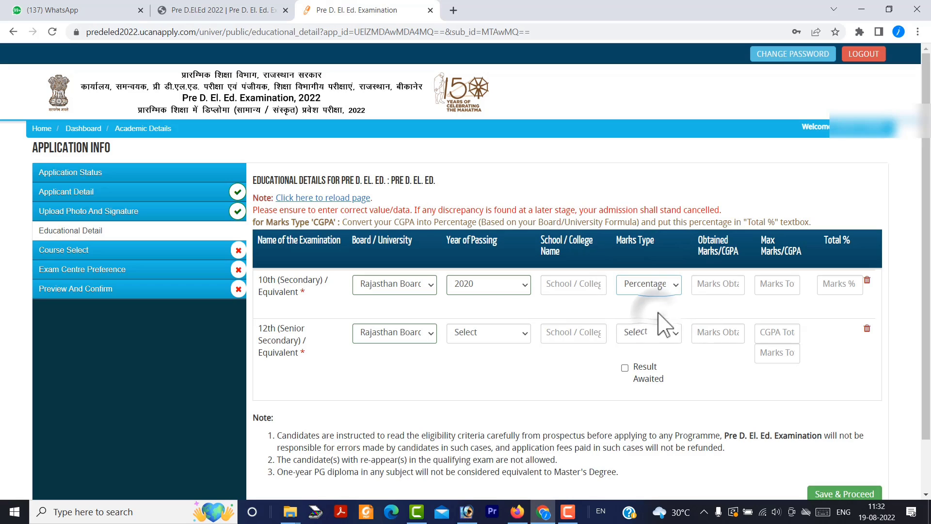
- Enter 350 obtained marks out of a maximum of 600 for the 10th examination and fill its total percentage
left_click(712, 290)
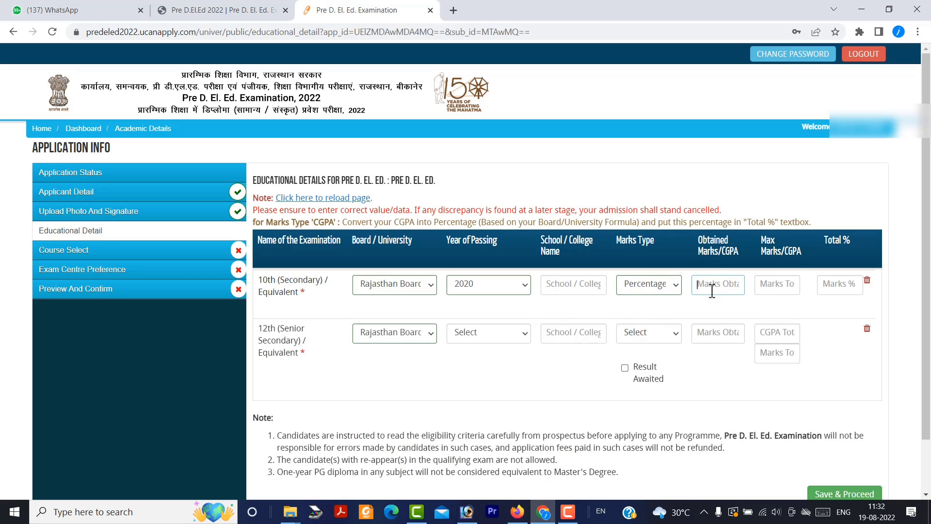
type("350")
left_click(788, 285)
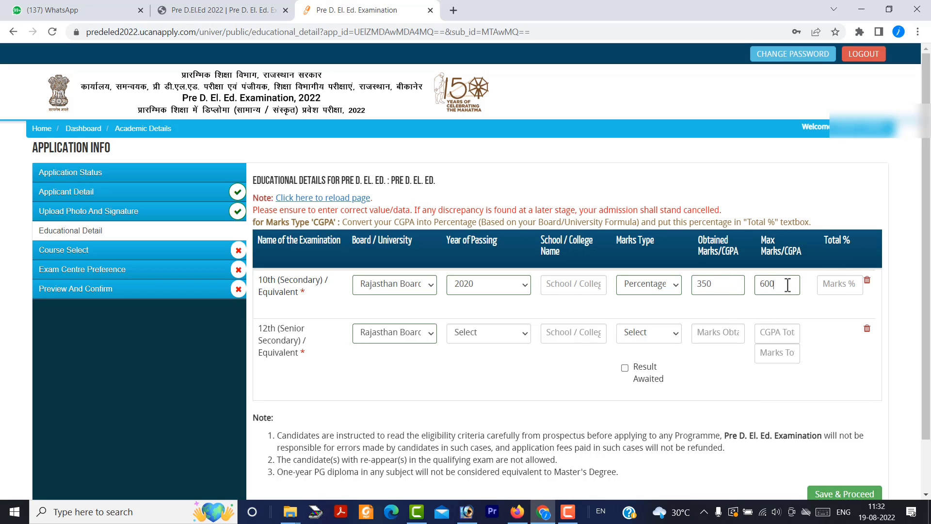
left_click(779, 322)
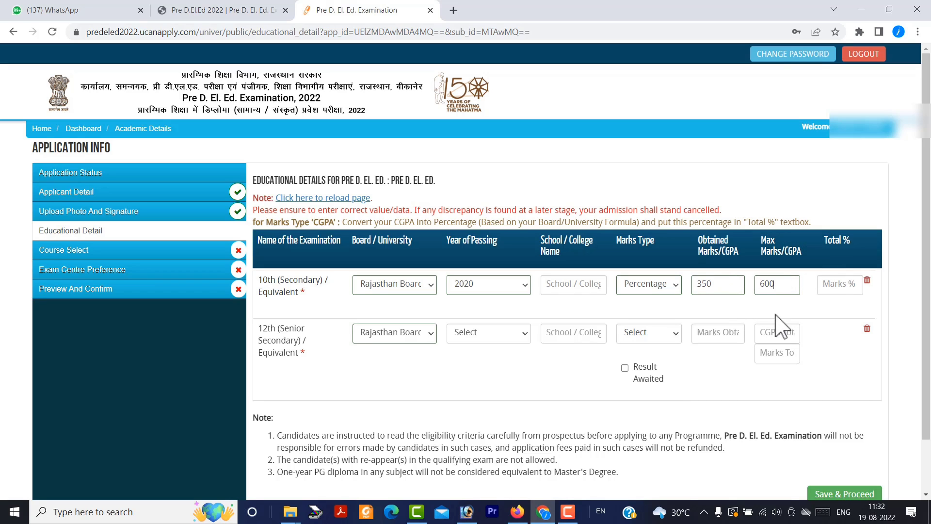
left_click(831, 286)
- Leave Result Awaited off for the 12th examination, then save the educational details and confirm that they are correct
left_click(625, 368)
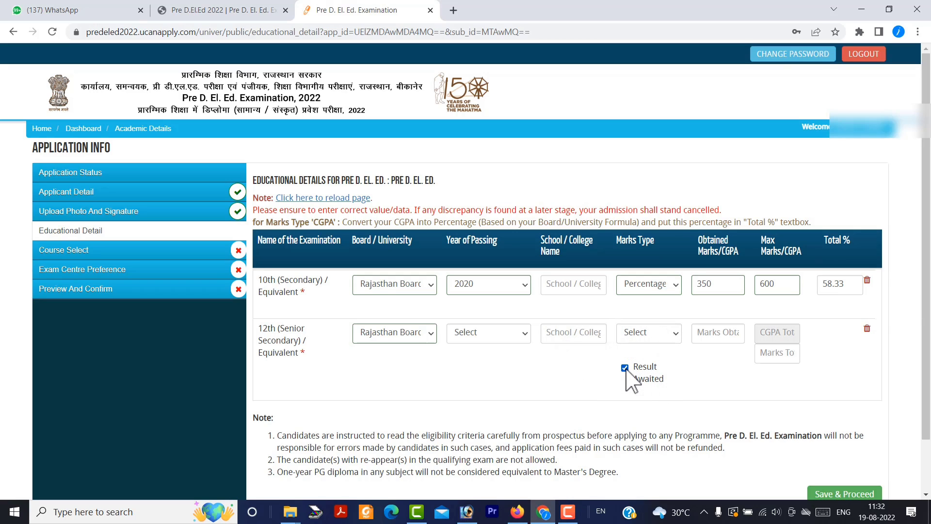
left_click(625, 368)
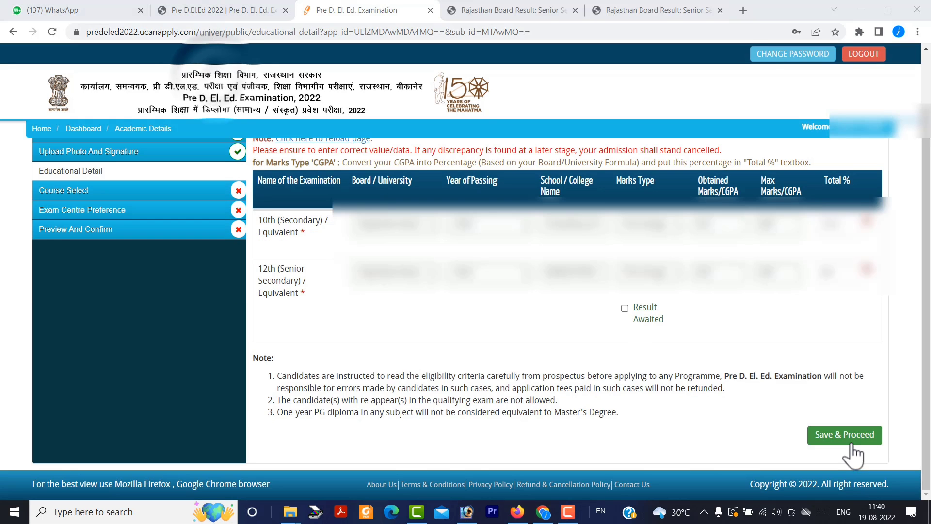
left_click(848, 439)
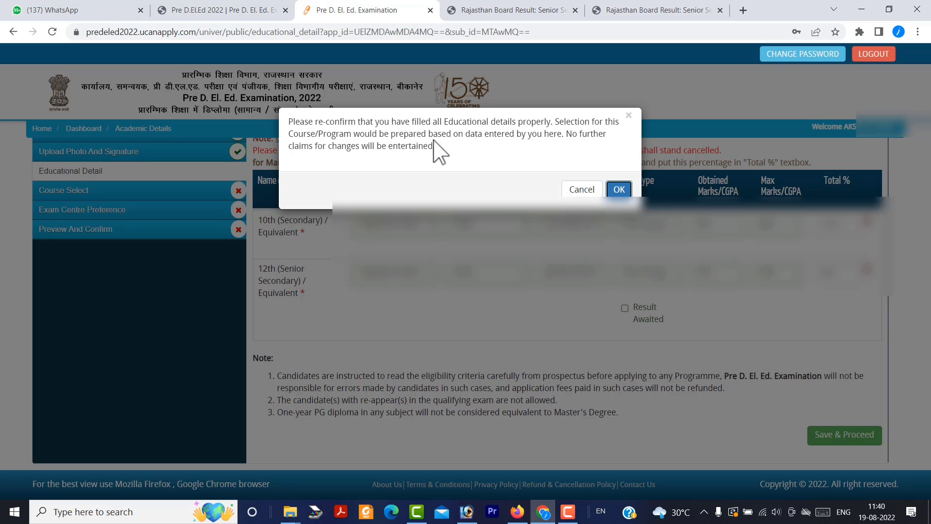
left_click(620, 189)
left_click(620, 190)
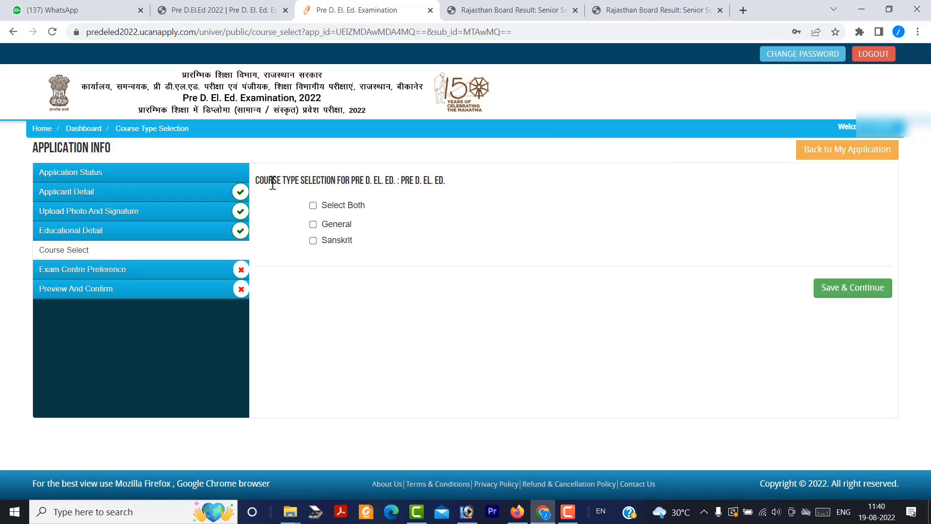
- Choose General as the course type, then save and continue to the exam centre preferences
left_click_drag(261, 179, 369, 207)
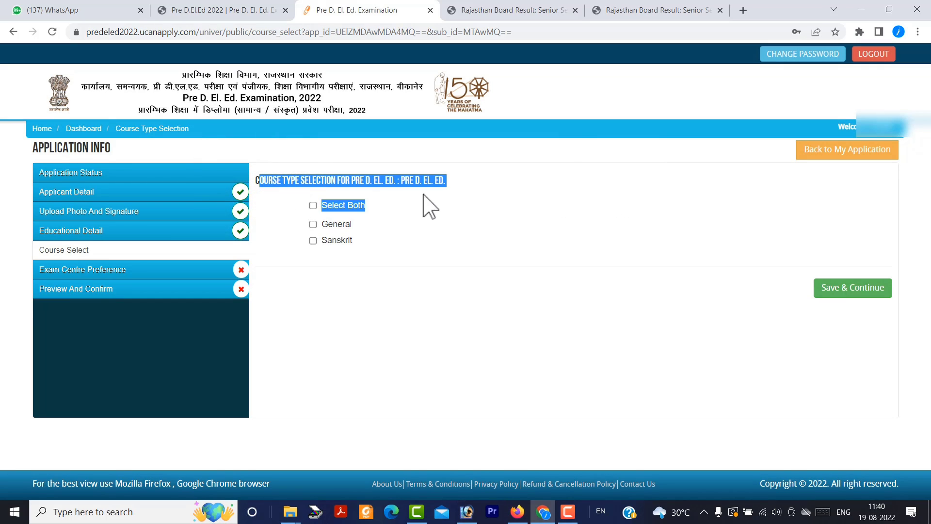
left_click(383, 205)
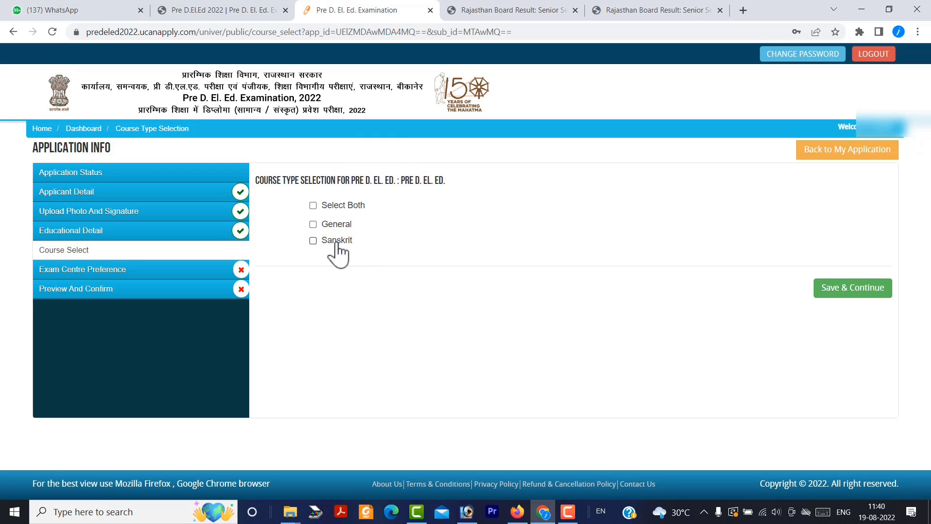
left_click(313, 224)
left_click(846, 296)
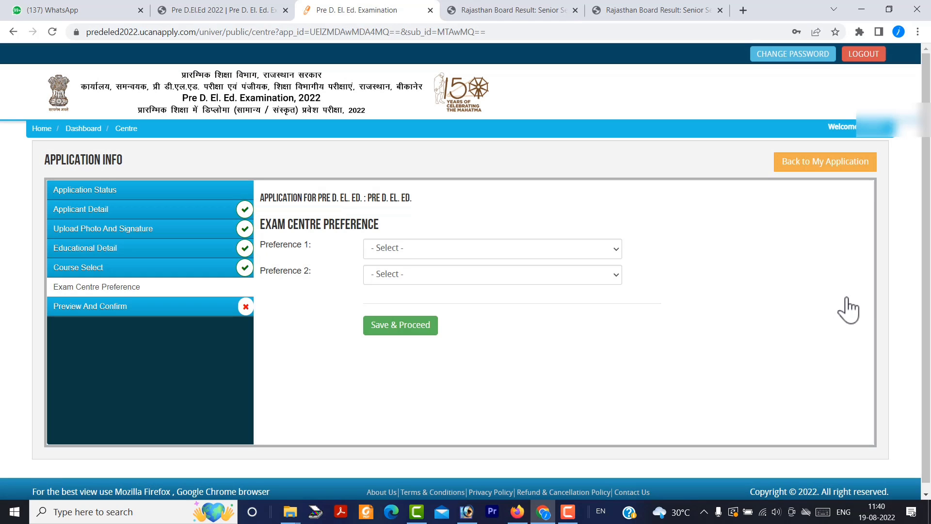
- Set exam centre preference 1 to Bikaner and preference 2 to Hanumangarh, then save and proceed to the preview
left_click(474, 251)
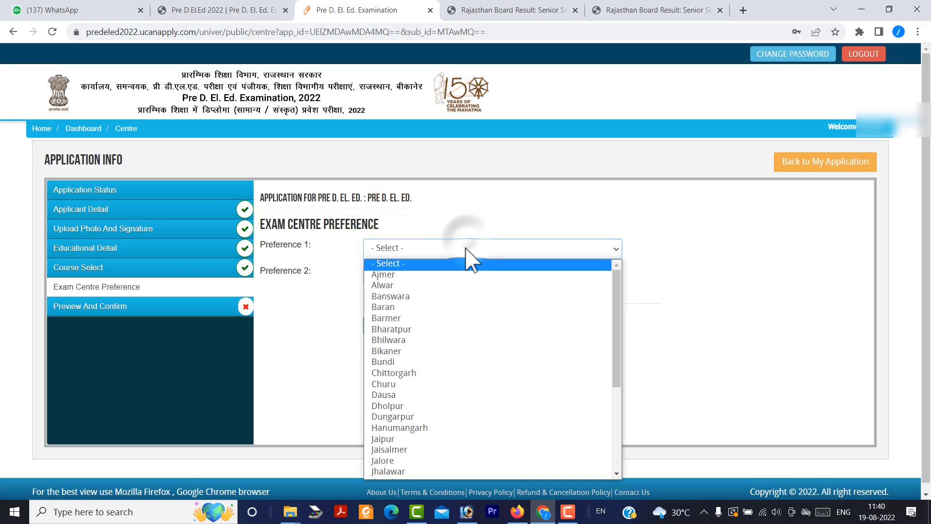
left_click(403, 353)
left_click(451, 275)
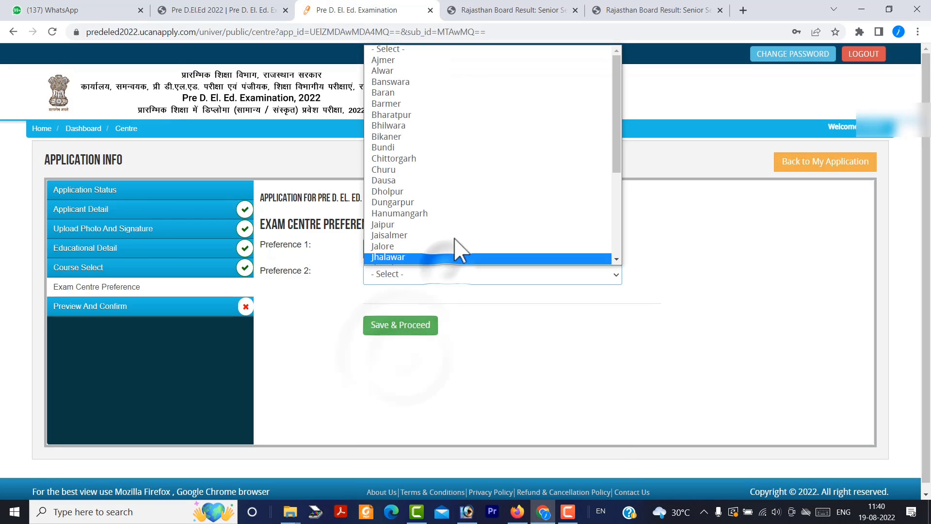
left_click(475, 213)
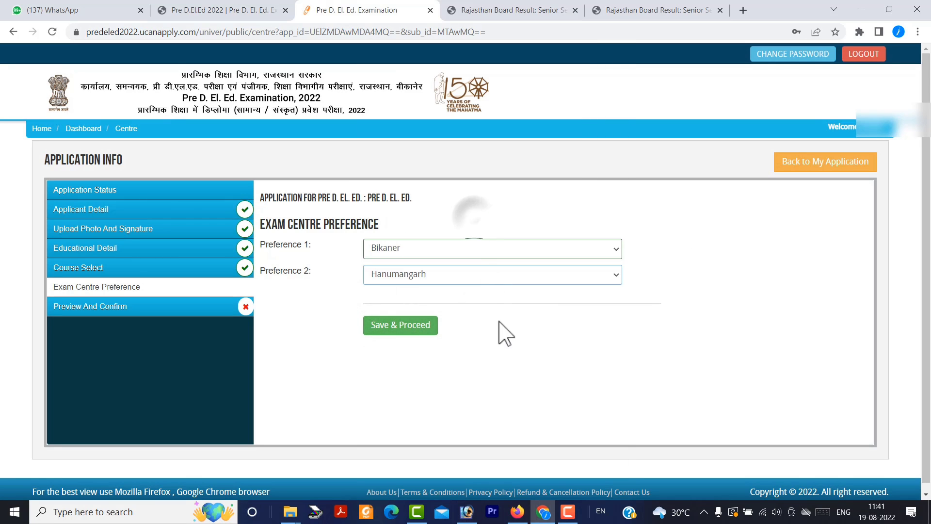
left_click(500, 324)
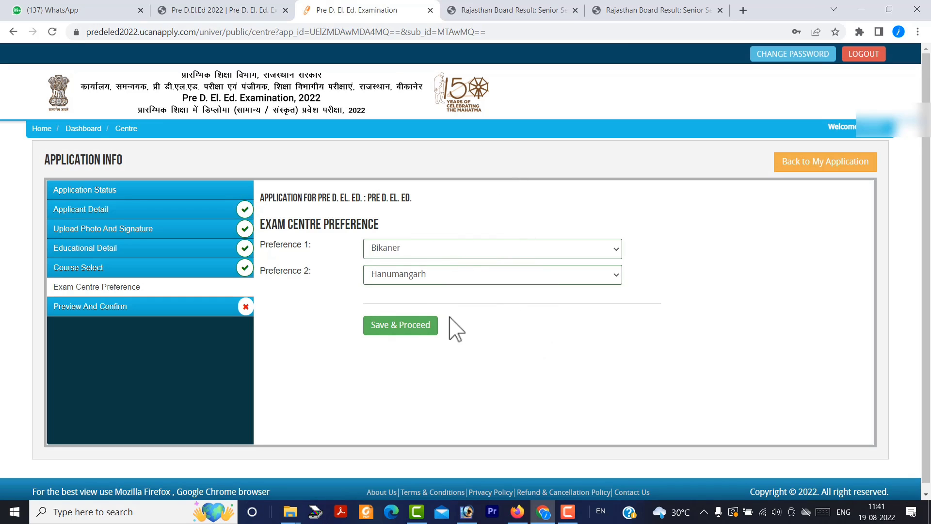
left_click(405, 330)
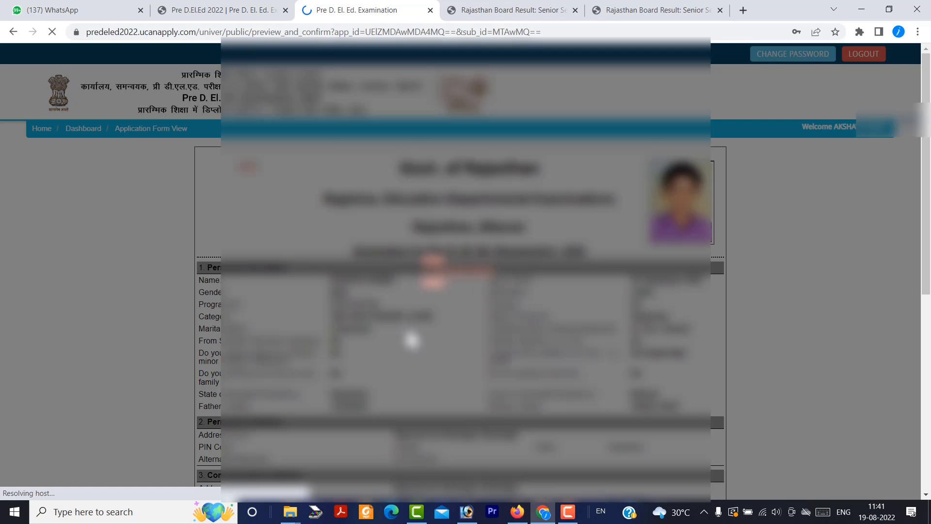
- Review the application preview, tick the declaration confirming the details, and confirm and submit the form
scroll(454, 315, "down", 7)
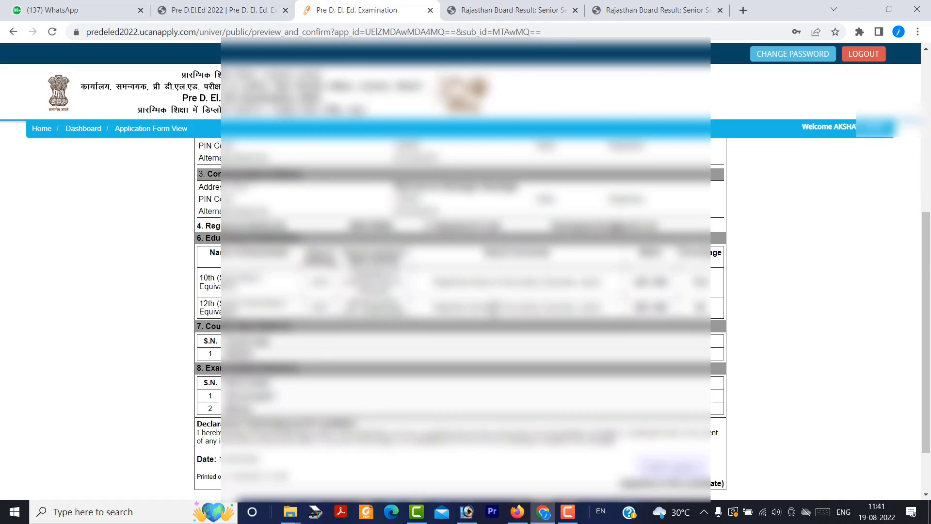
scroll(476, 291, "up", 8)
scroll(481, 269, "down", 6)
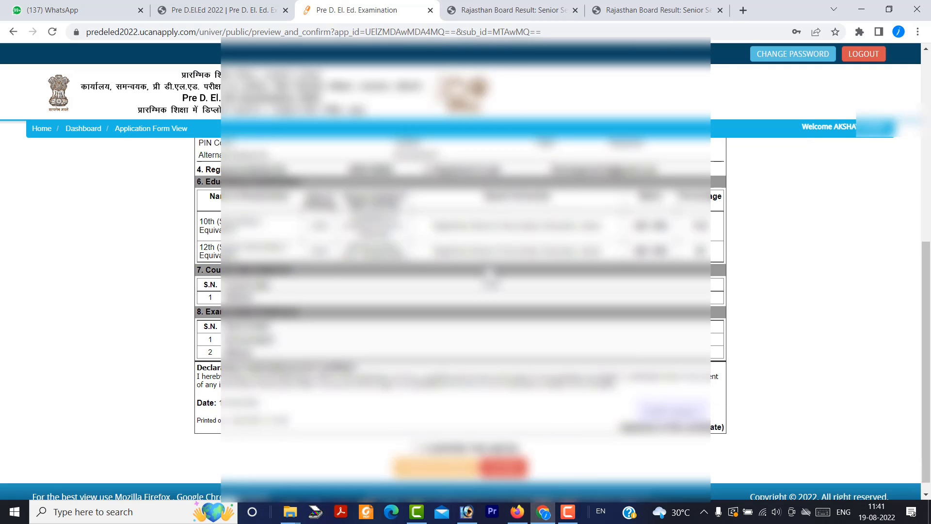
scroll(486, 308, "up", 7)
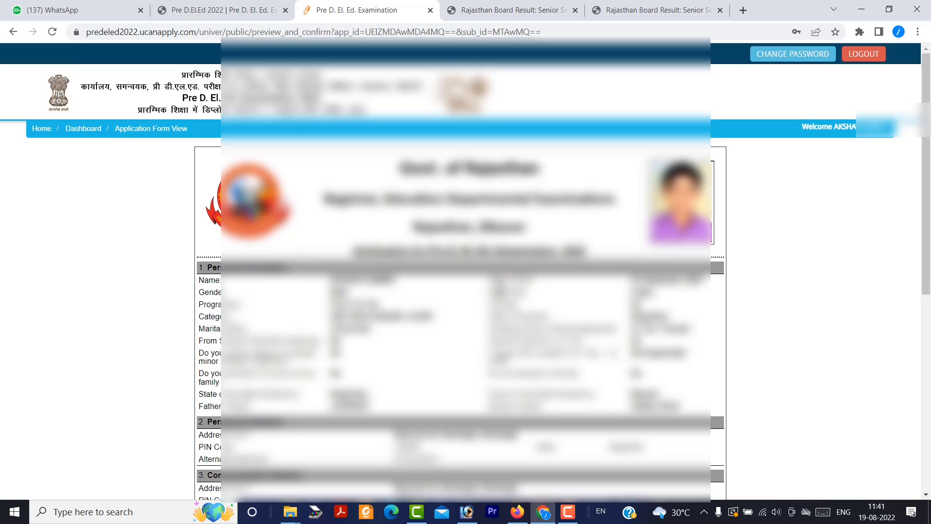
scroll(416, 322, "down", 7)
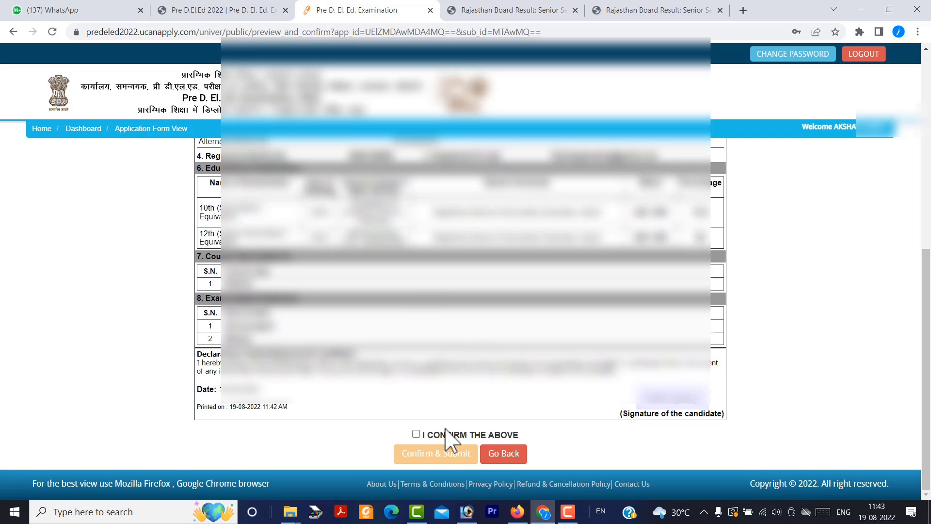
left_click(415, 435)
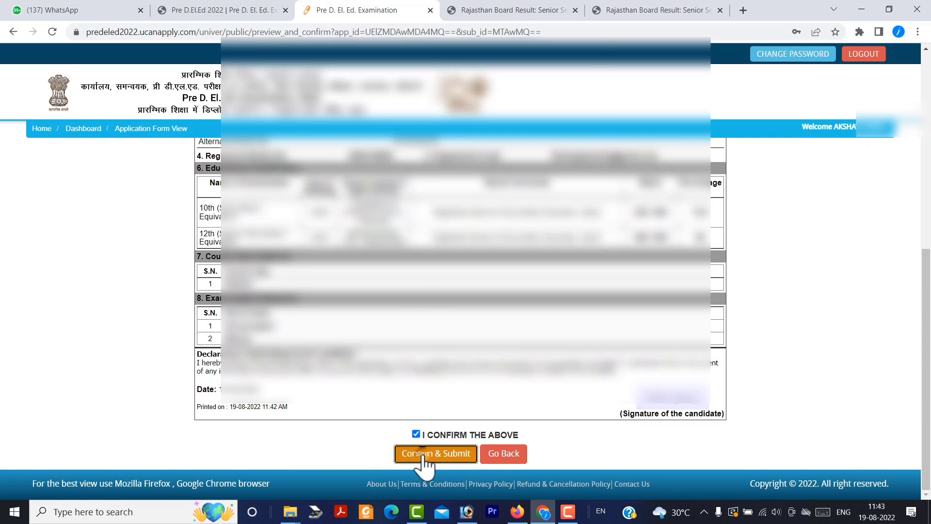
left_click(422, 458)
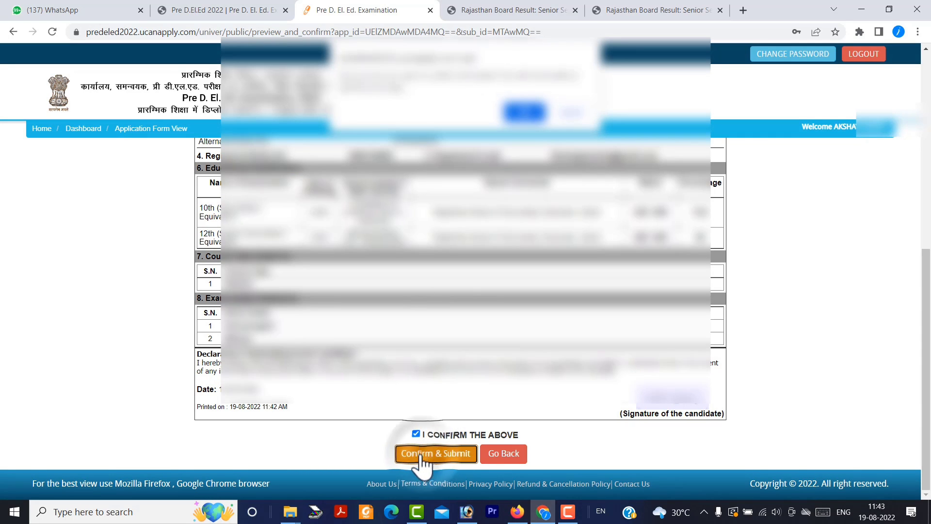
left_click(529, 112)
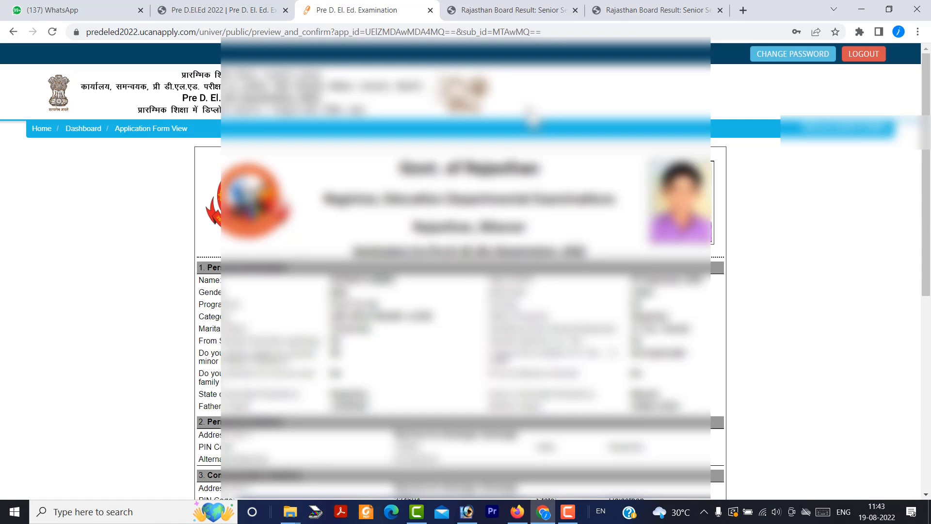
- Proceed to payment of the application and choose ICICI Bank with the Online payment type
scroll(467, 247, "down", 7)
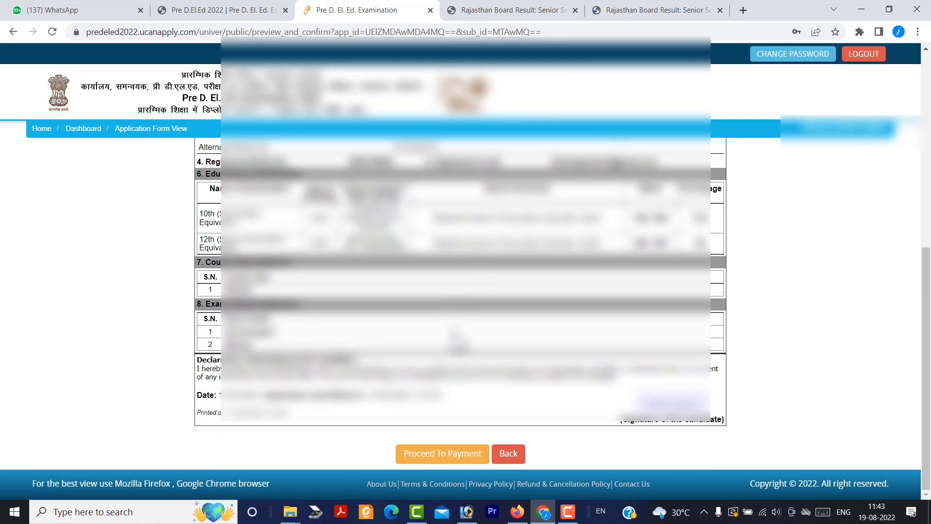
left_click(428, 454)
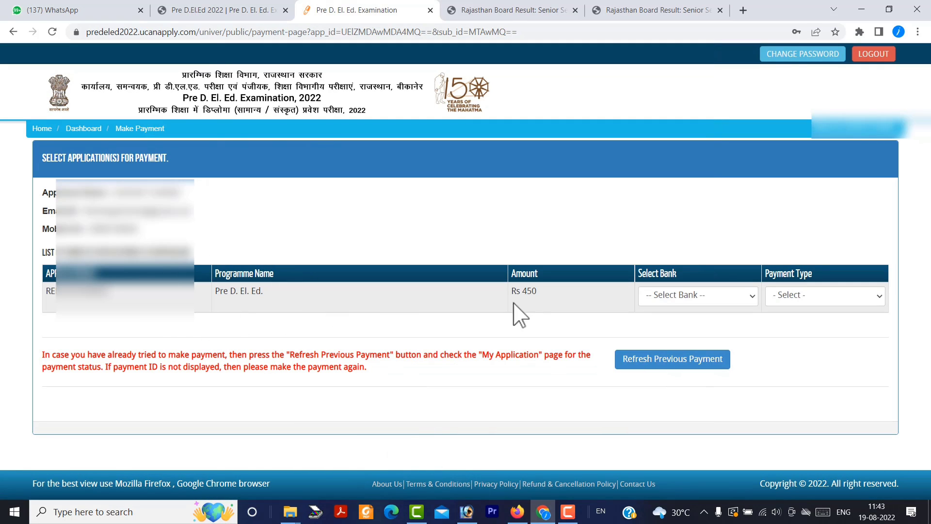
left_click_drag(517, 292, 560, 303)
left_click(679, 297)
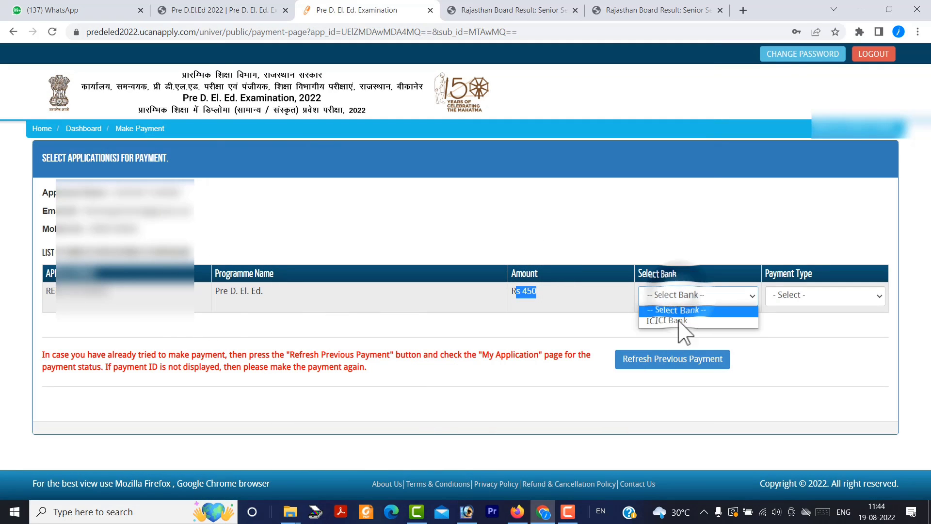
left_click(679, 321)
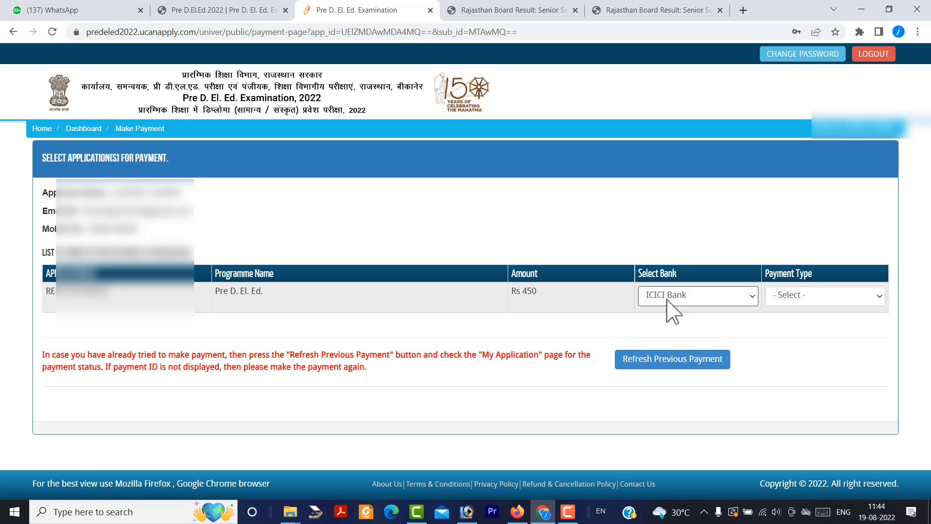
left_click(825, 300)
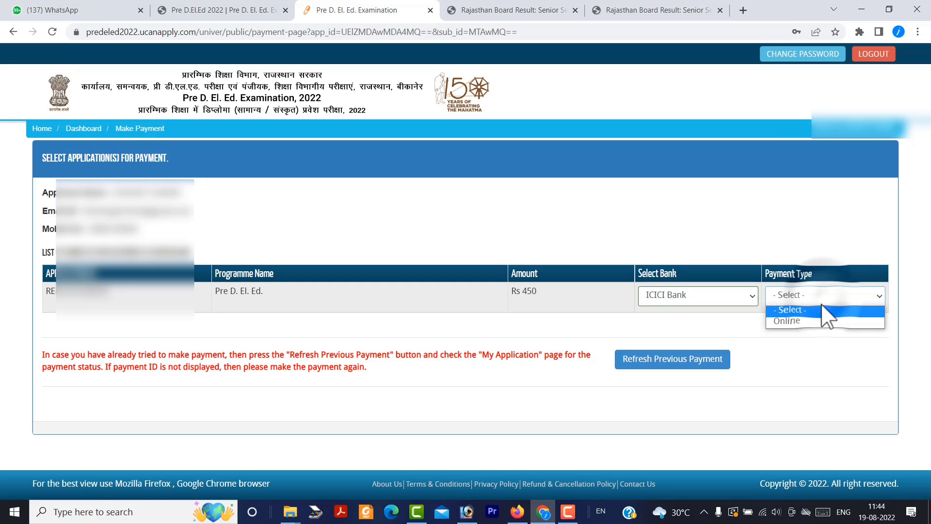
left_click(818, 318)
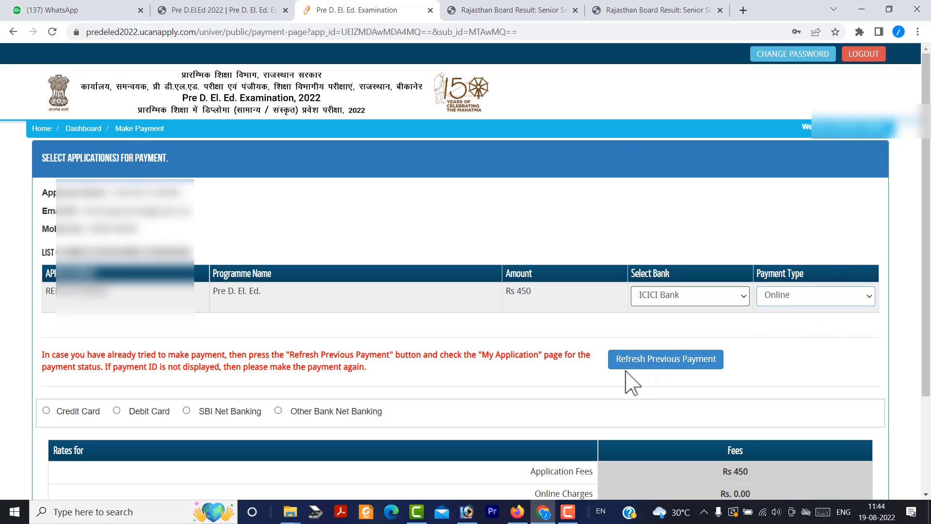
- Choose Debit Card as the payment method, proceed to pay, and start the payment with application submission
scroll(632, 383, "down", 3)
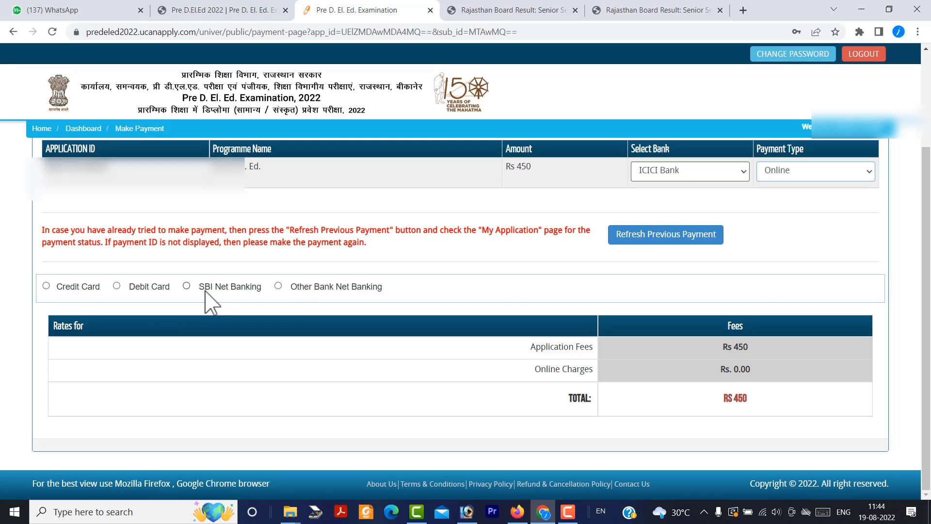
left_click(118, 287)
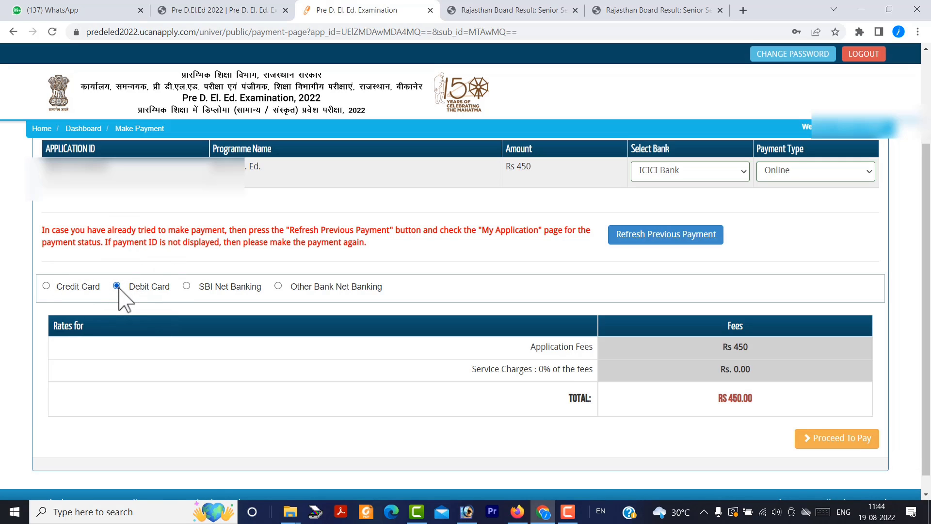
left_click(820, 445)
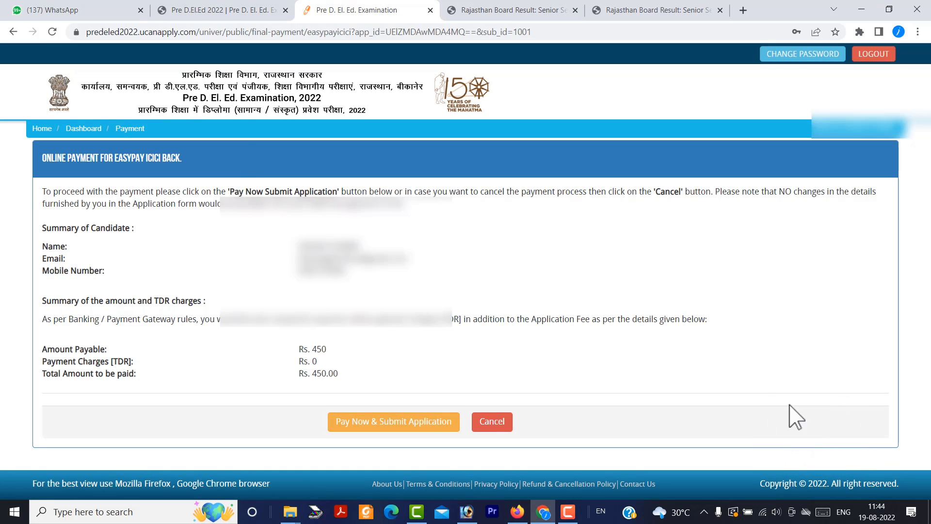
left_click(406, 424)
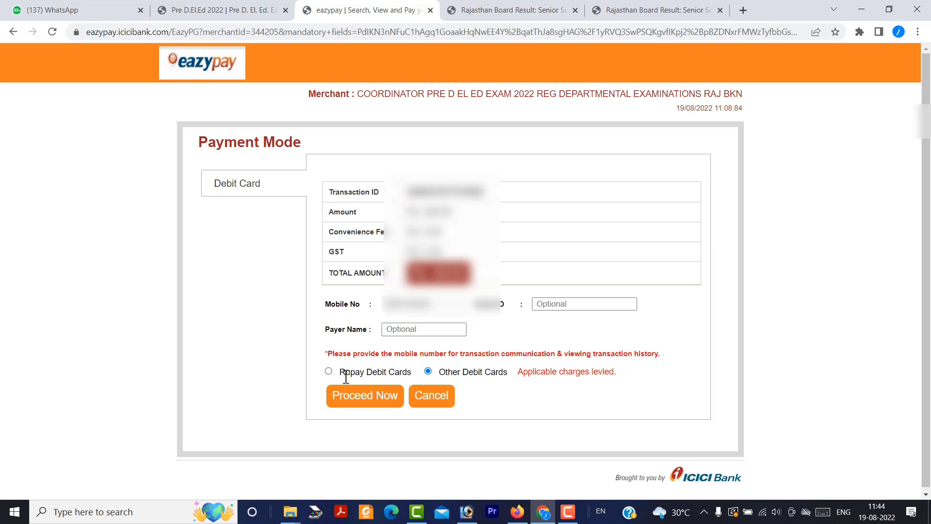
- Proceed with Rupay Debit Cards, enter the one-time password and make the payment
left_click(328, 371)
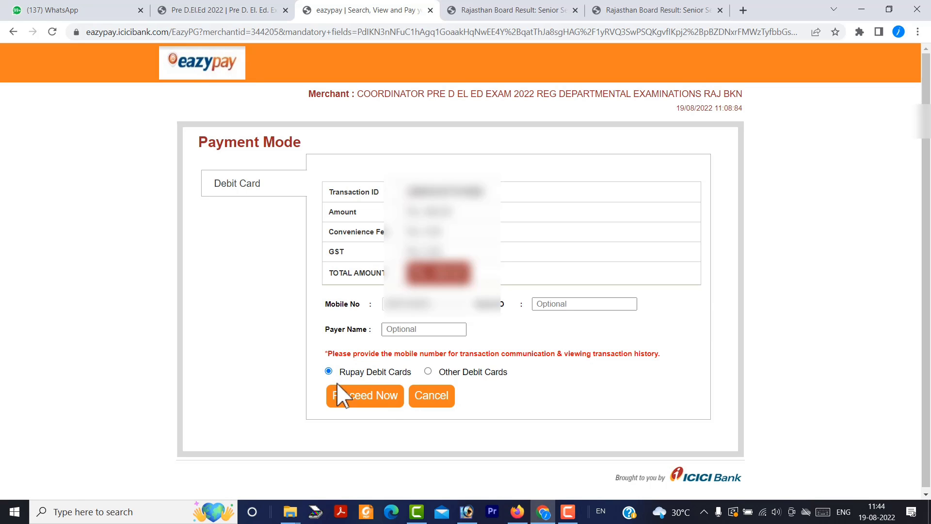
left_click(344, 400)
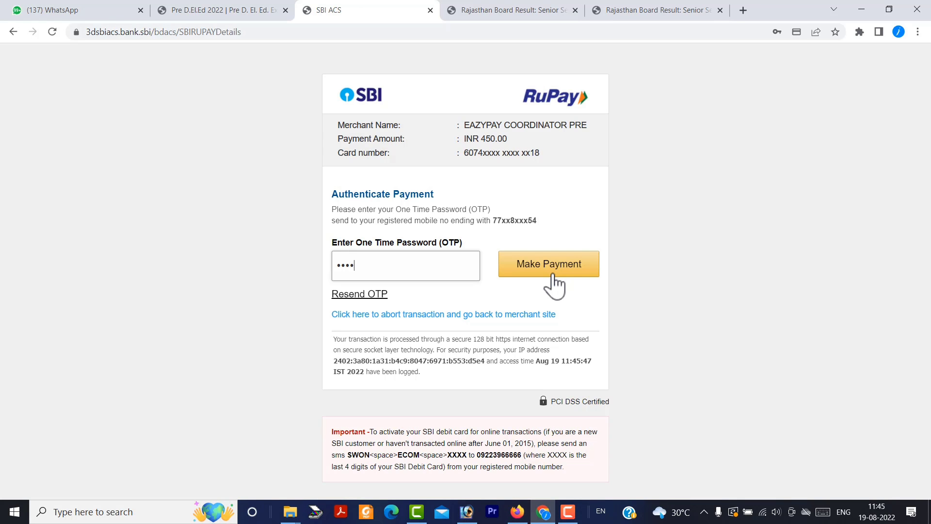
left_click(552, 275)
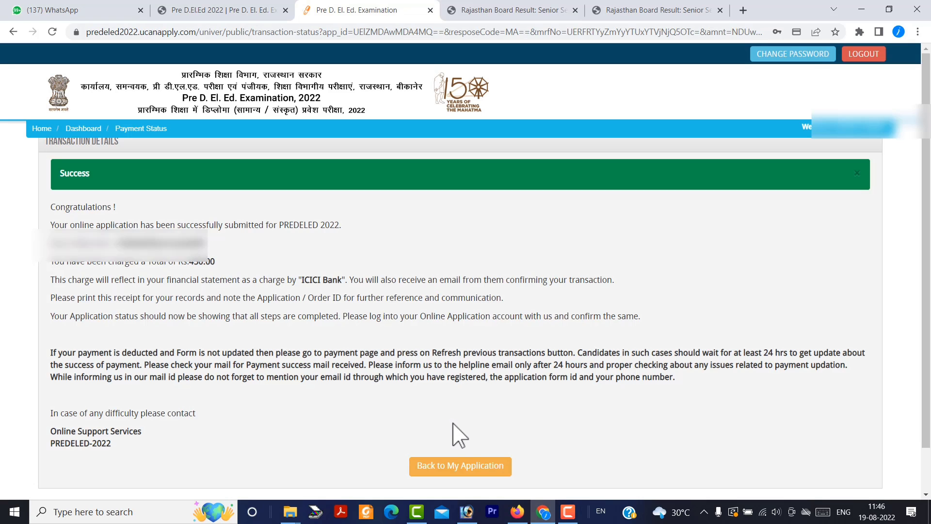
- Return to My Application and check the application's status and payment ID
left_click(461, 470)
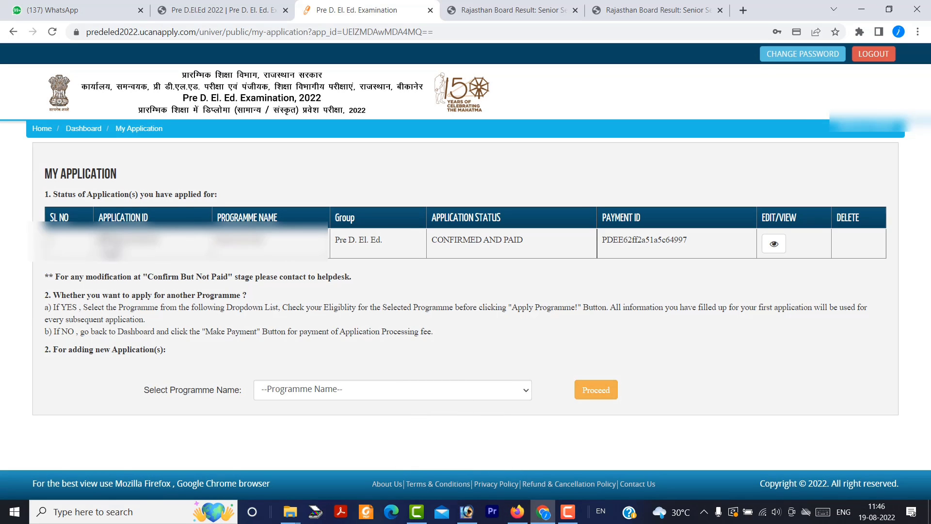
left_click_drag(306, 265, 743, 253)
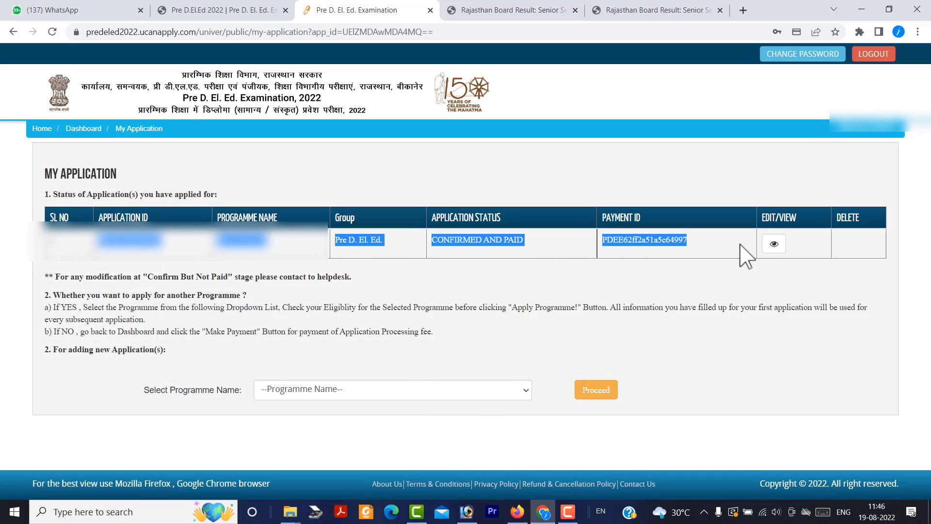
left_click(689, 281)
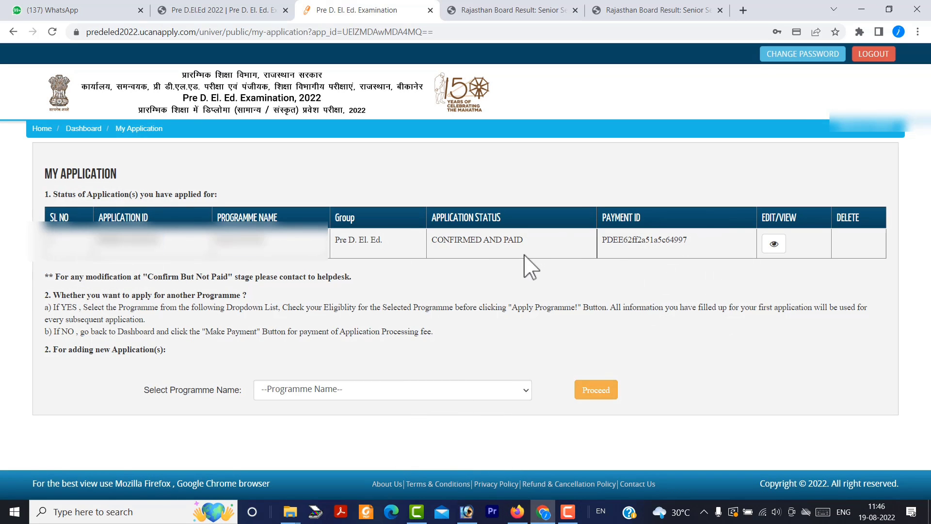
- Open the submitted application form for viewing and save its printout as a PDF on the Desktop
left_click(773, 245)
scroll(769, 260, "down", 7)
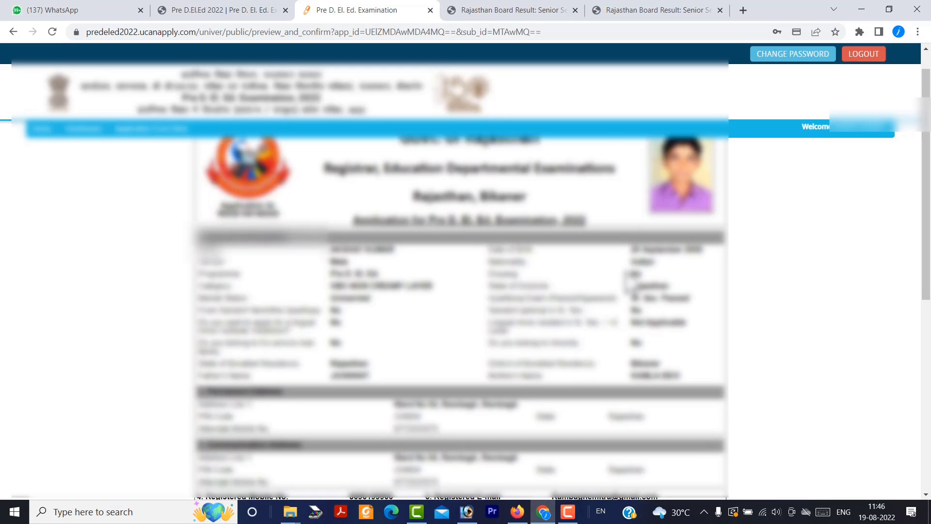
scroll(620, 305, "down", 1)
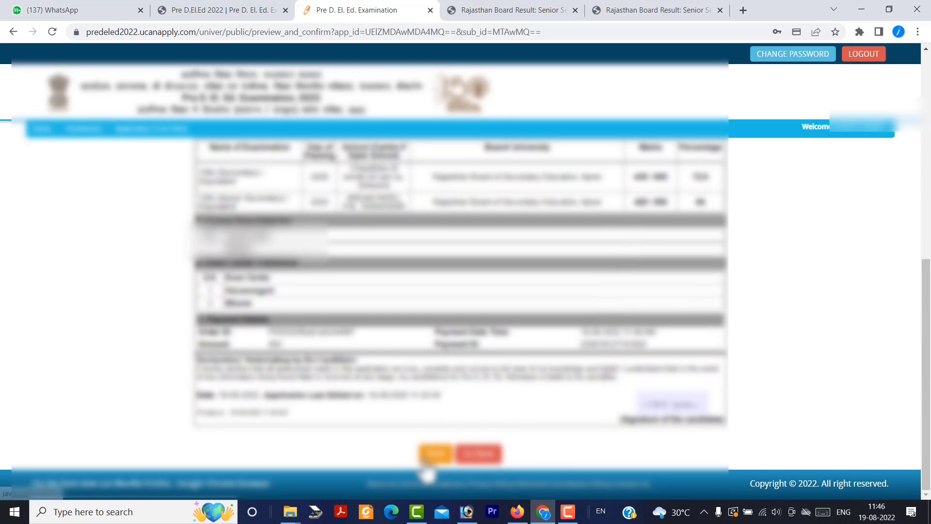
left_click(432, 459)
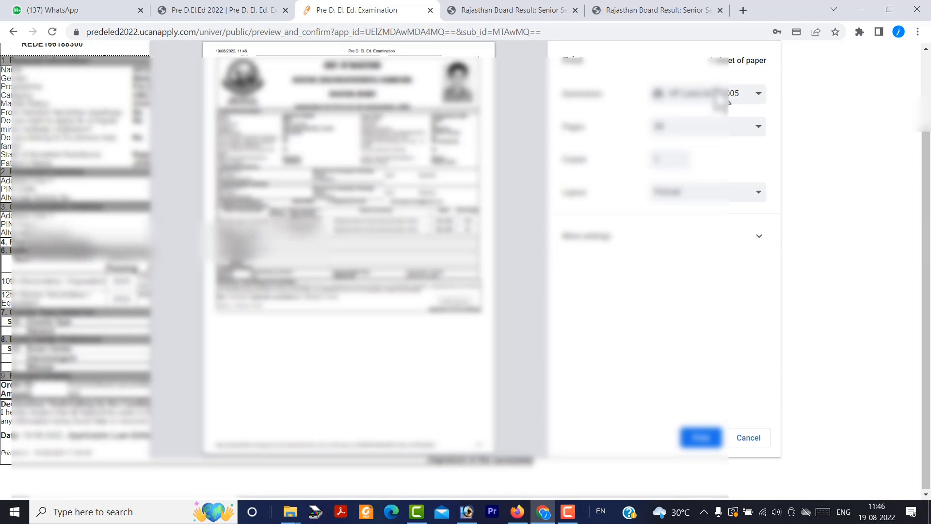
left_click(715, 99)
left_click(675, 116)
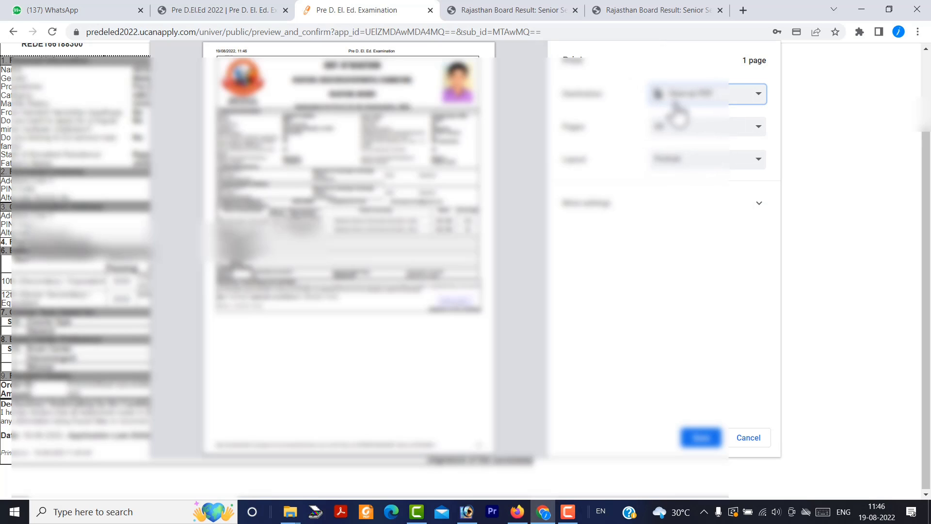
left_click(701, 441)
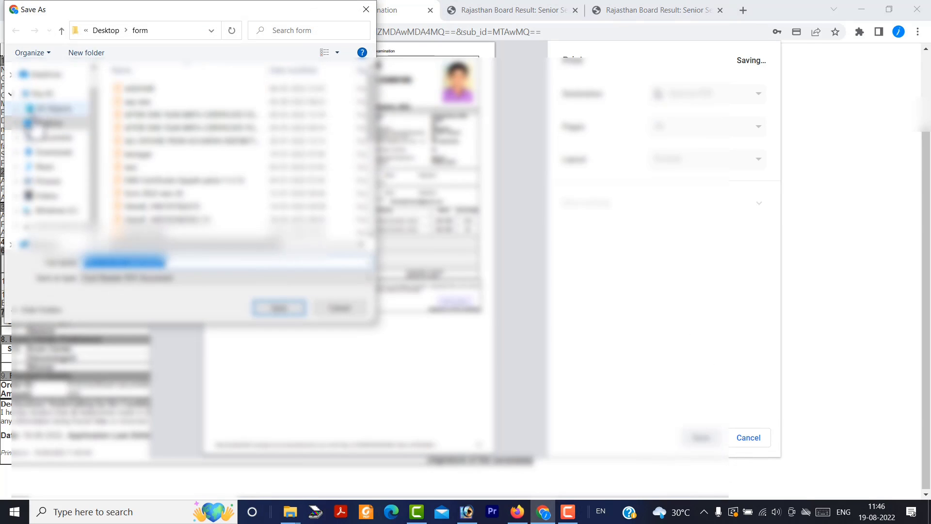
left_click(57, 123)
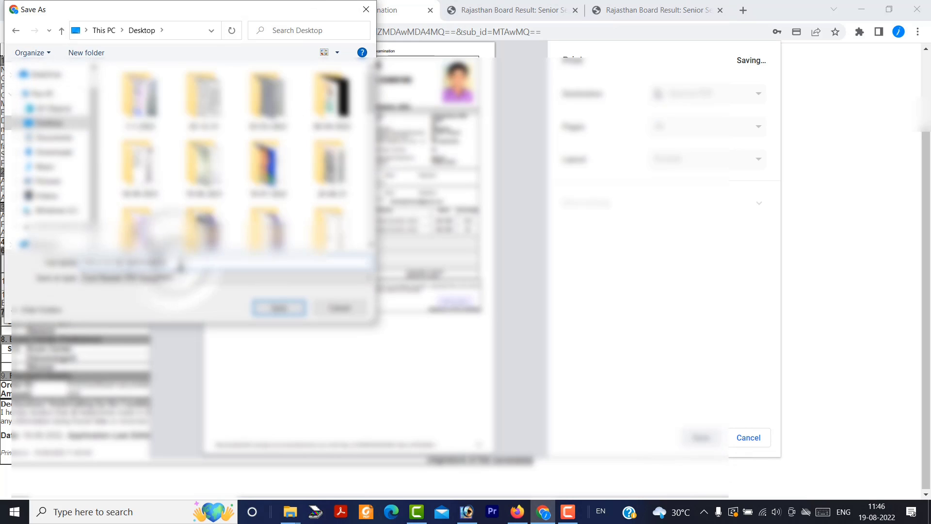
left_click(268, 311)
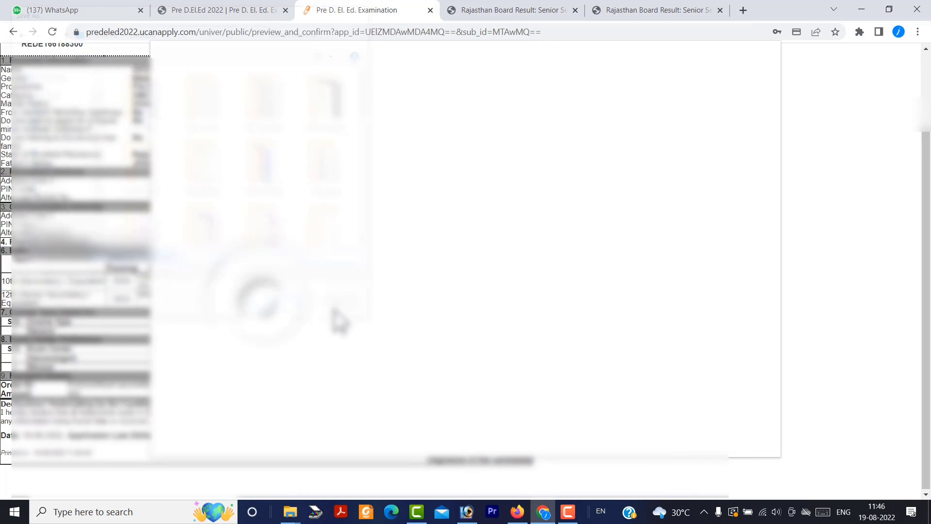
- Look through the submitted application form once more, then go back to the dashboard
scroll(465, 257, "up", 4)
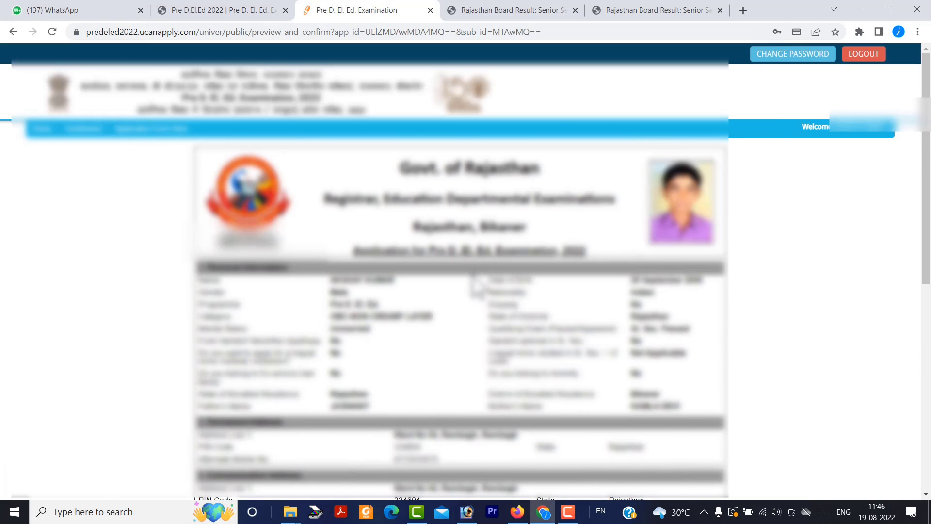
scroll(481, 272, "down", 10)
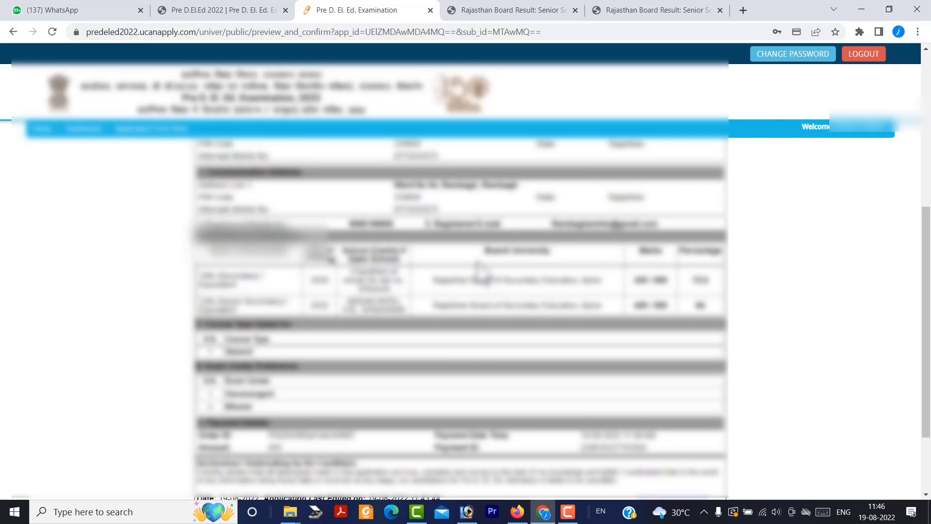
scroll(460, 280, "up", 10)
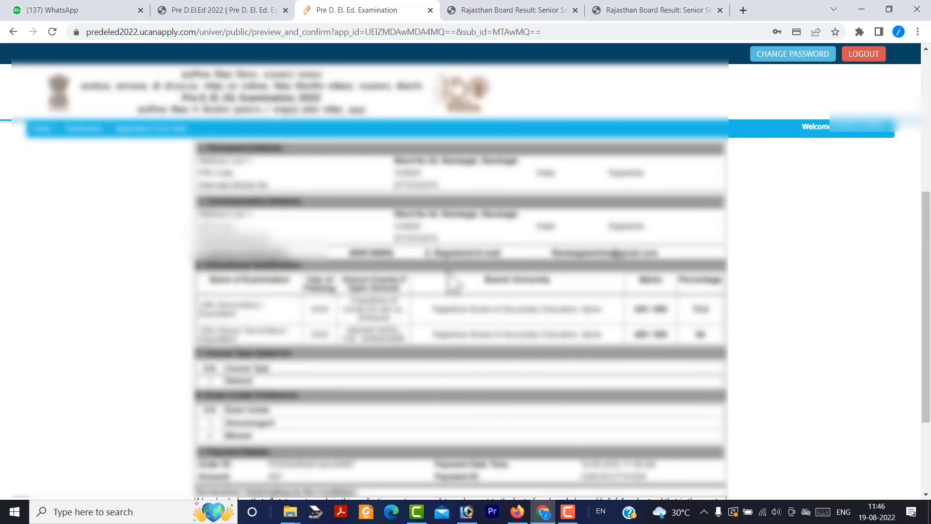
scroll(449, 270, "down", 10)
left_click(479, 457)
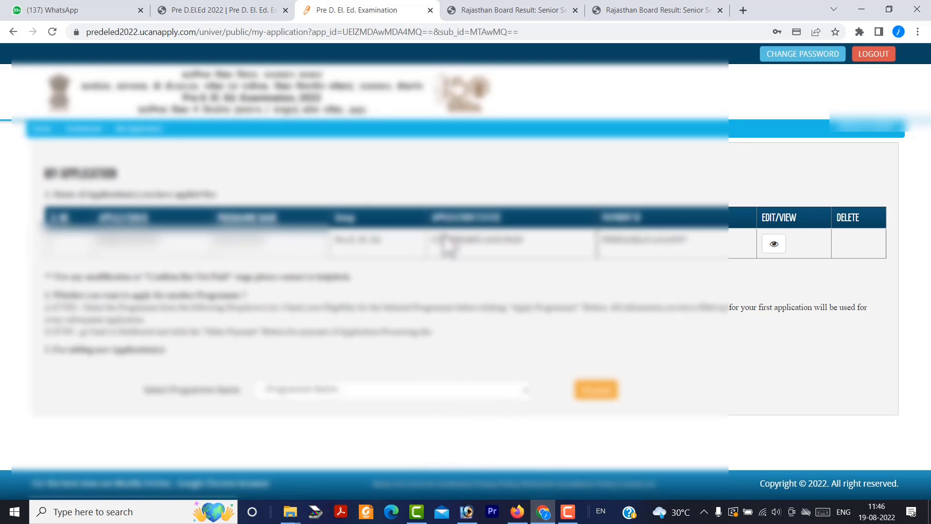
left_click(42, 129)
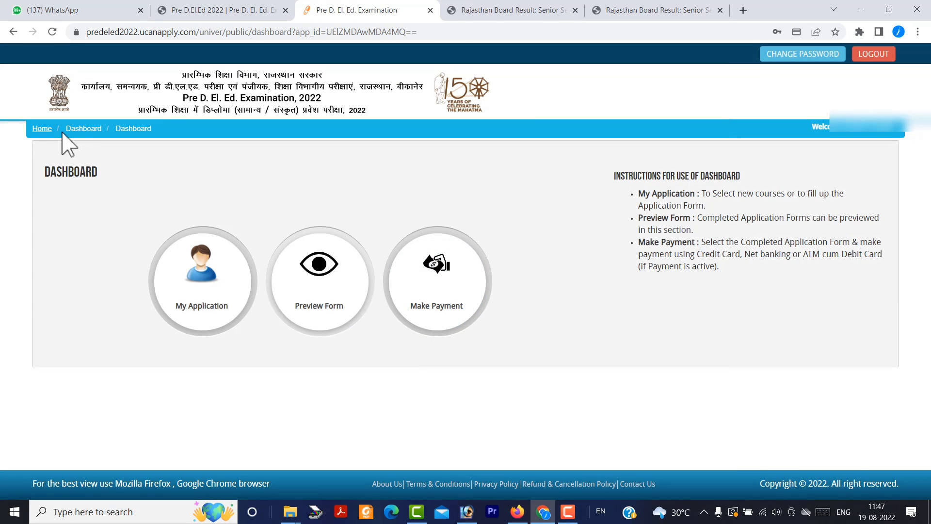
left_click(84, 129)
left_click(130, 129)
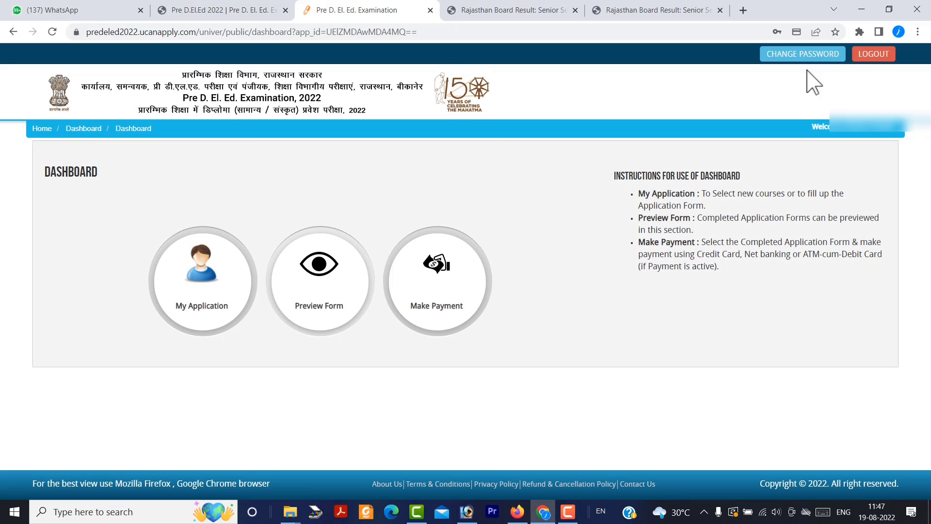
- Log out of the applicant account and sign in again with the saved credentials
left_click(868, 55)
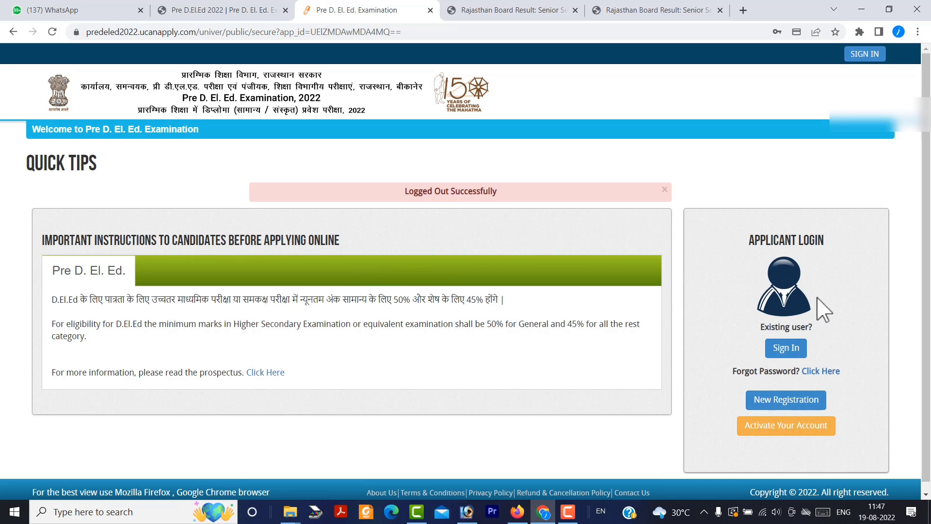
left_click(786, 349)
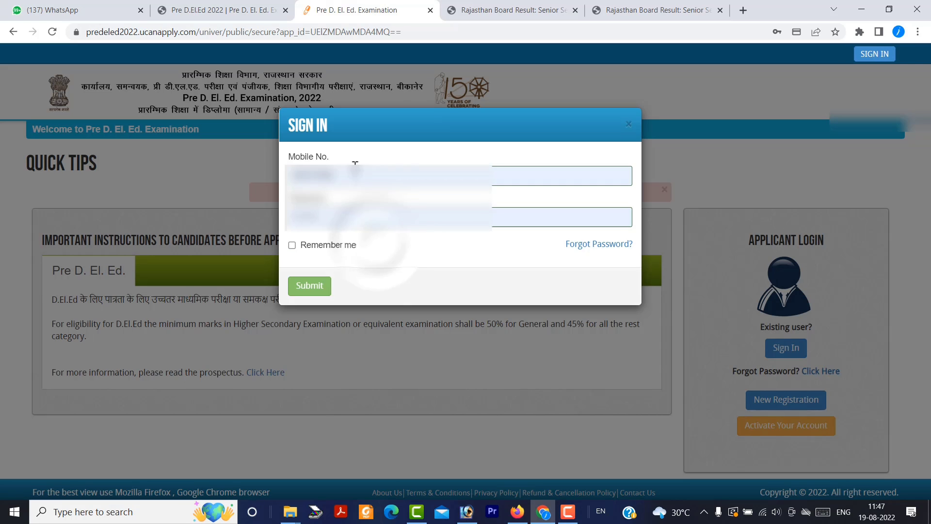
left_click(313, 290)
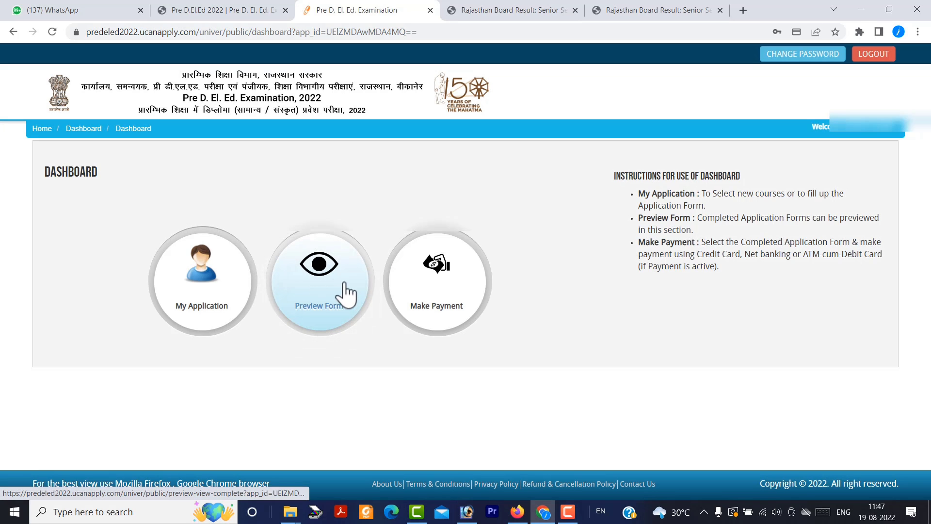